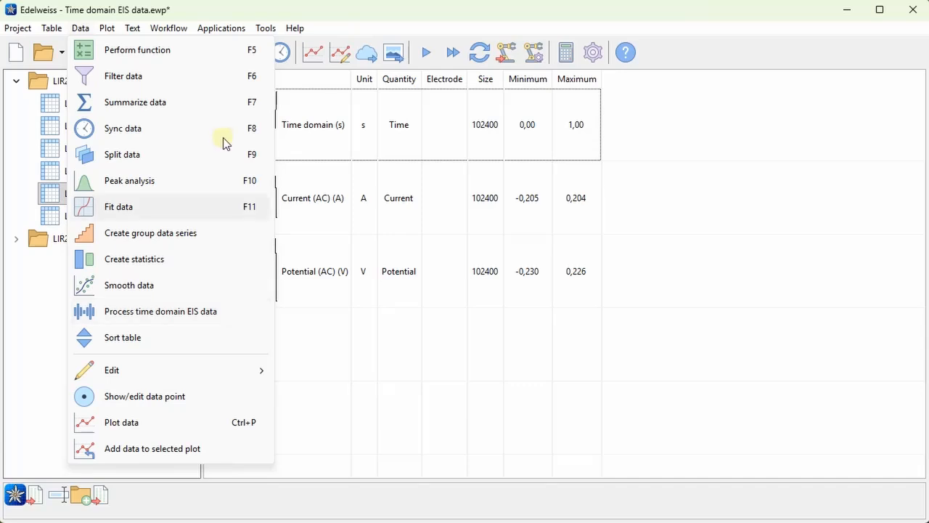
{"action": "mouse_move", "coordinate": [224, 29]}
{"action": "mouse_move", "coordinate": [253, 108]}
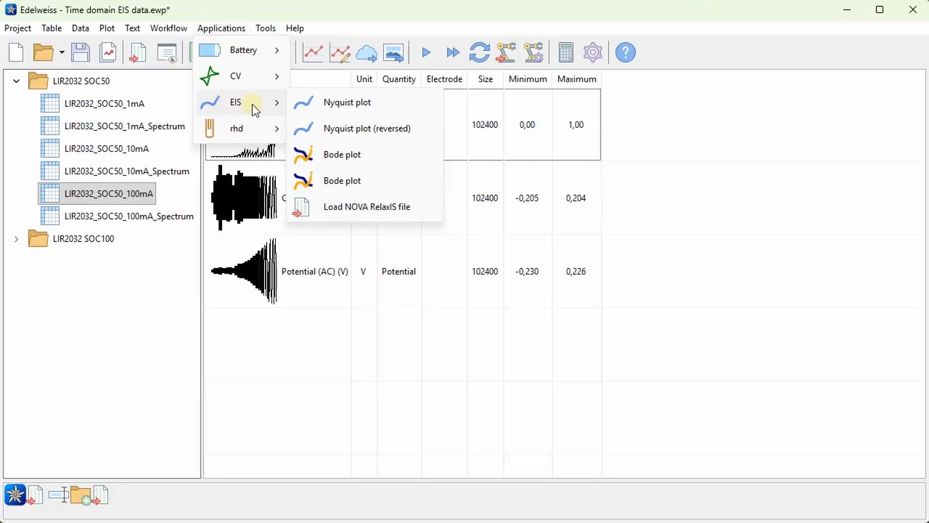
{"action": "left_click", "coordinate": [341, 207]}
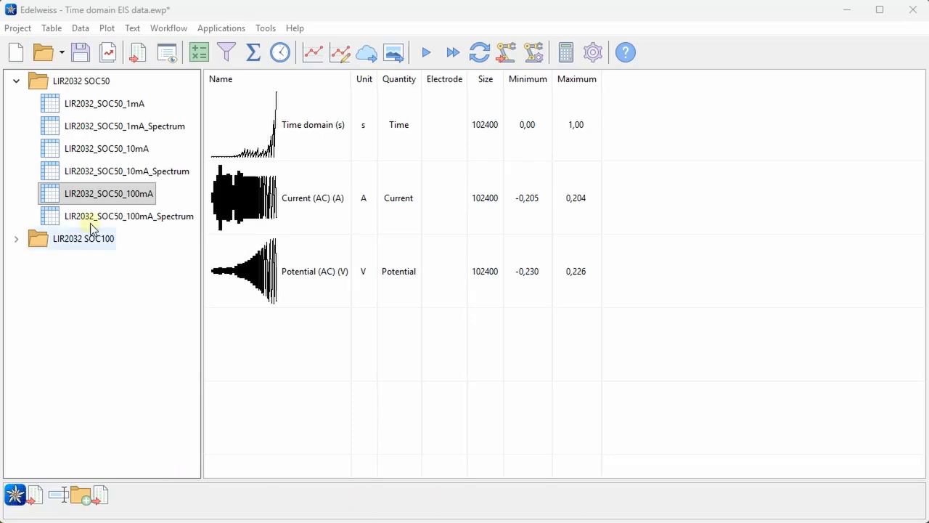
Create a Nyquist plot from the Z' and -Z'' series of the LIR2032_SOC50_100mA_Spectrum table.
{"action": "left_click", "coordinate": [132, 219]}
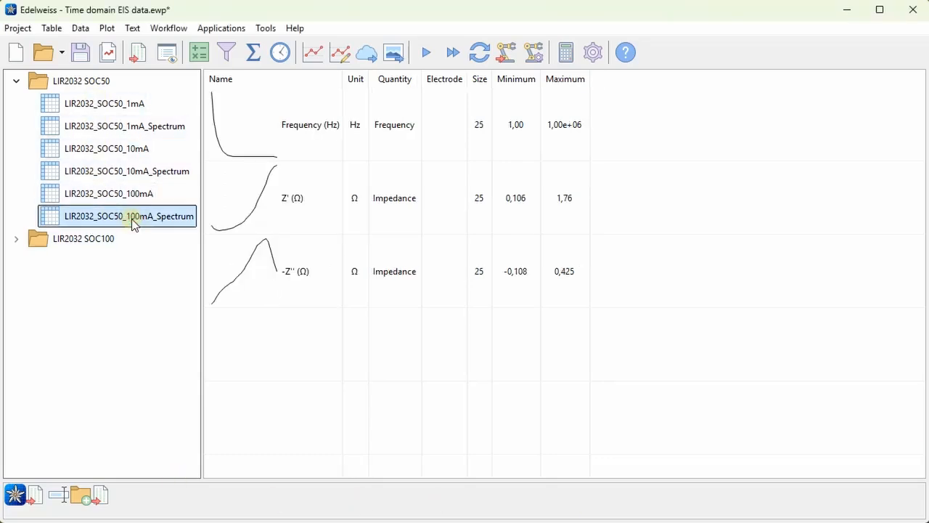
{"action": "left_click", "coordinate": [410, 255]}
{"action": "left_click", "coordinate": [221, 28]}
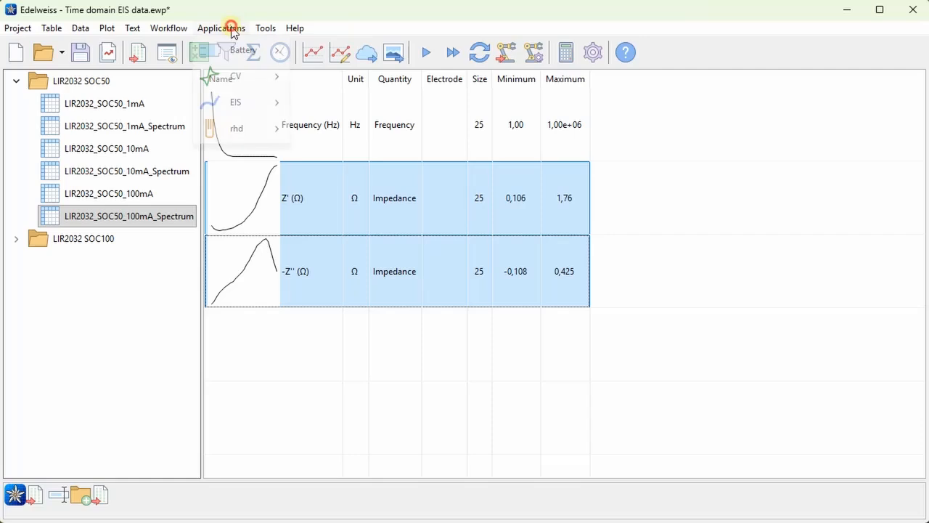
{"action": "left_click", "coordinate": [241, 106]}
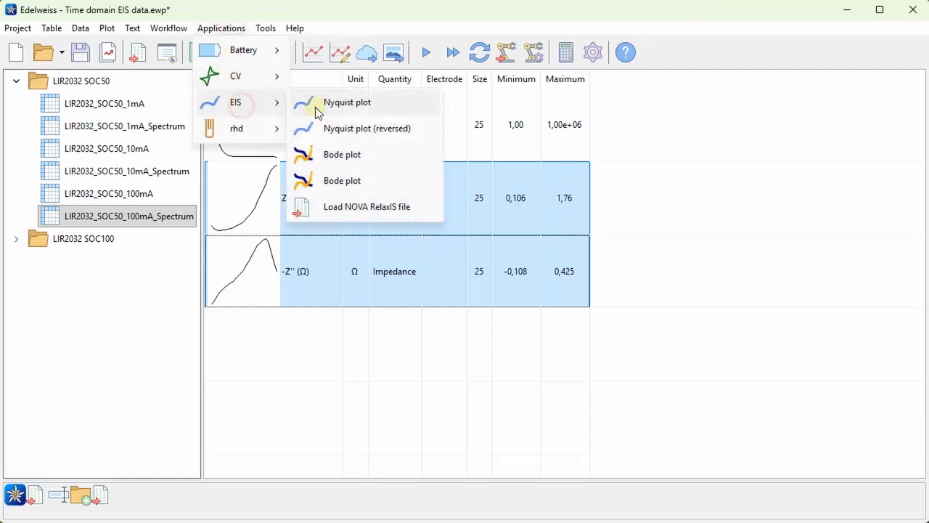
{"action": "left_click", "coordinate": [395, 110]}
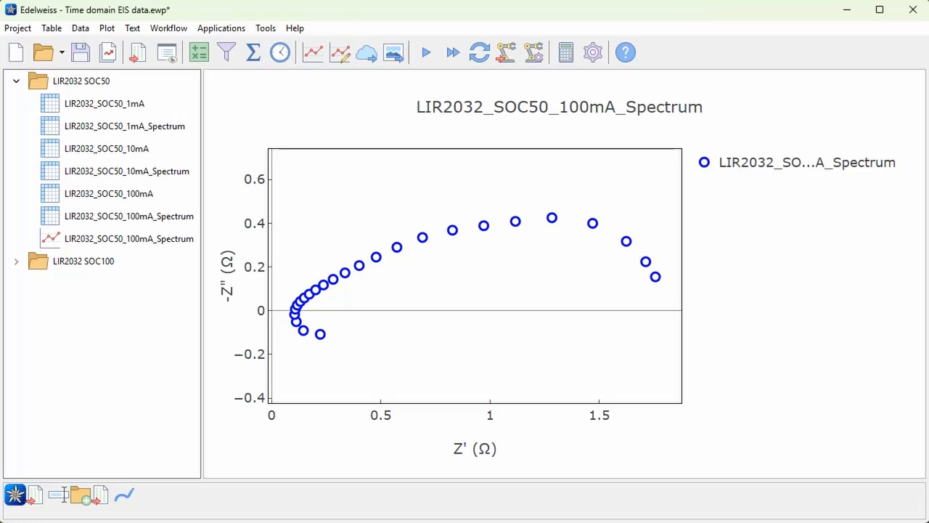
Create a group data series that increments on reset of Time domain (s) in the LIR2032_SOC50 1mA, 10mA and 100mA tables.
{"action": "left_click", "coordinate": [135, 222]}
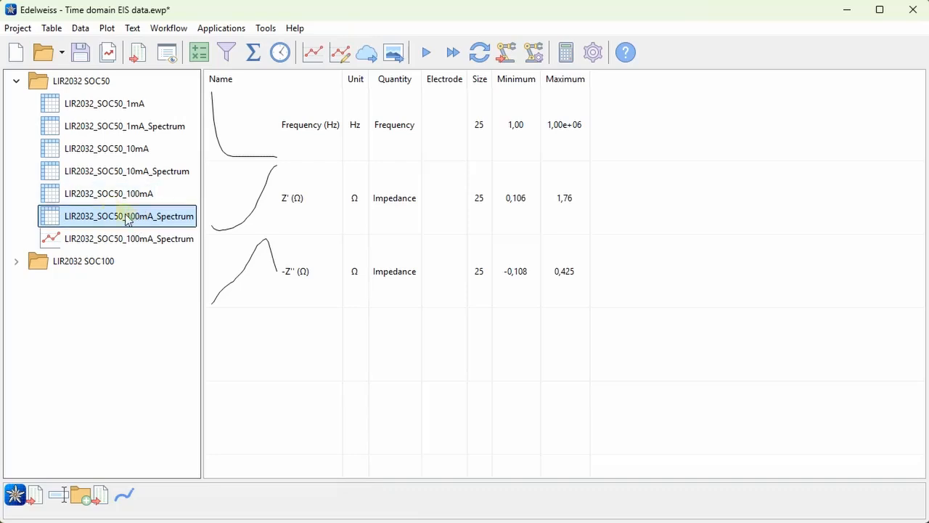
{"action": "left_click", "coordinate": [114, 193]}
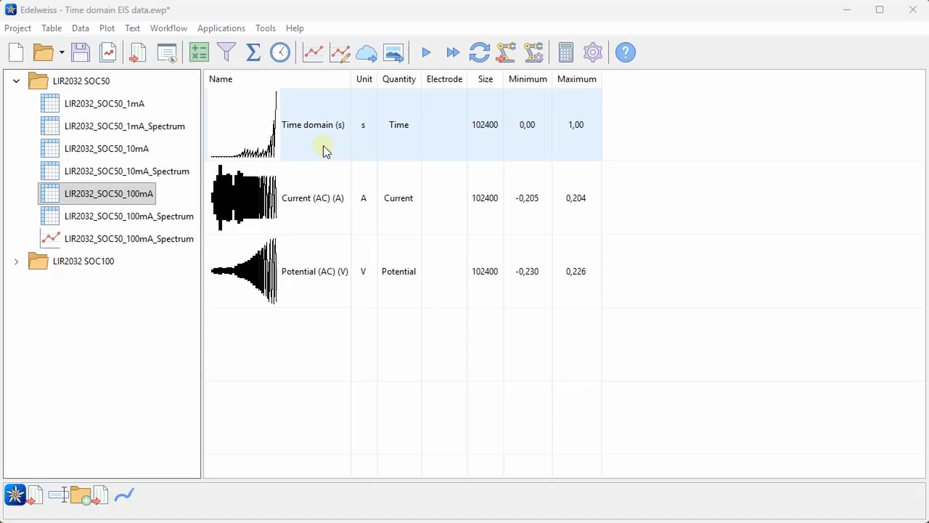
{"action": "left_click", "coordinate": [120, 148]}
{"action": "left_click", "coordinate": [119, 106], "text": "ctrl"}
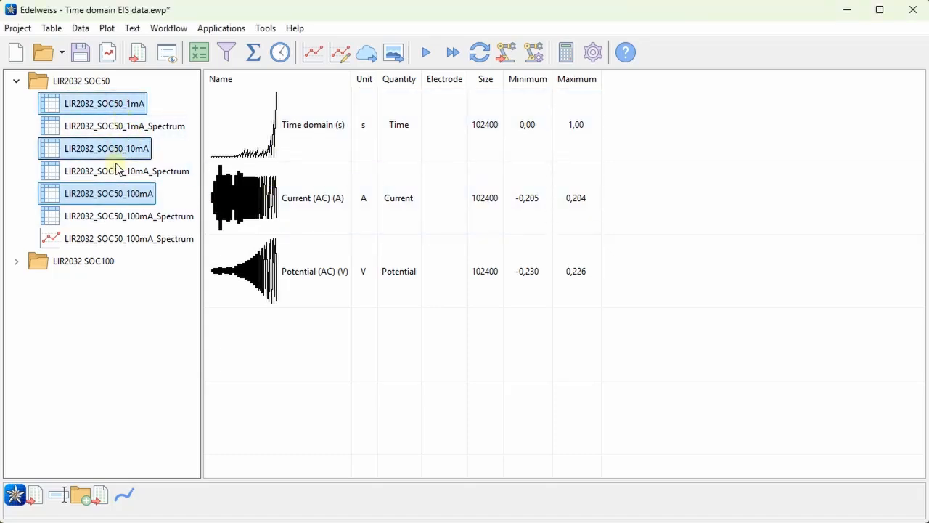
{"action": "right_click", "coordinate": [308, 113]}
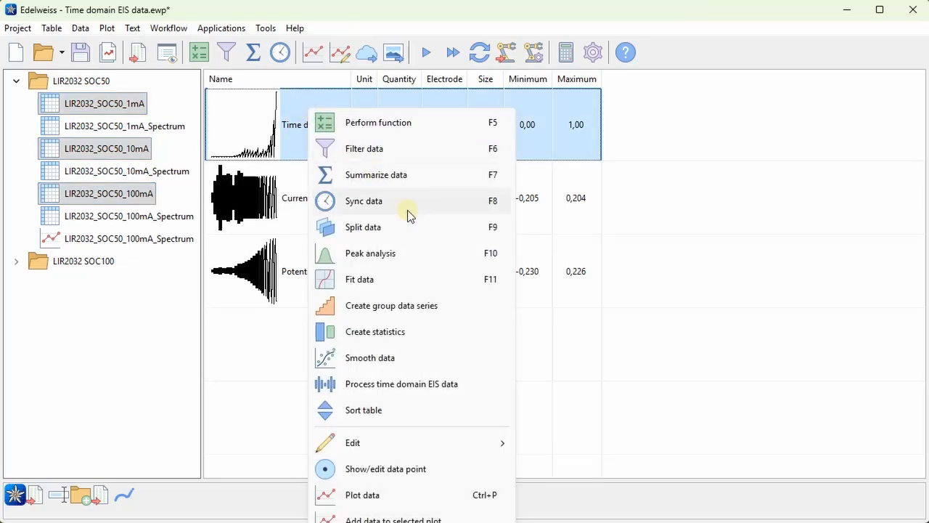
{"action": "left_click", "coordinate": [464, 312]}
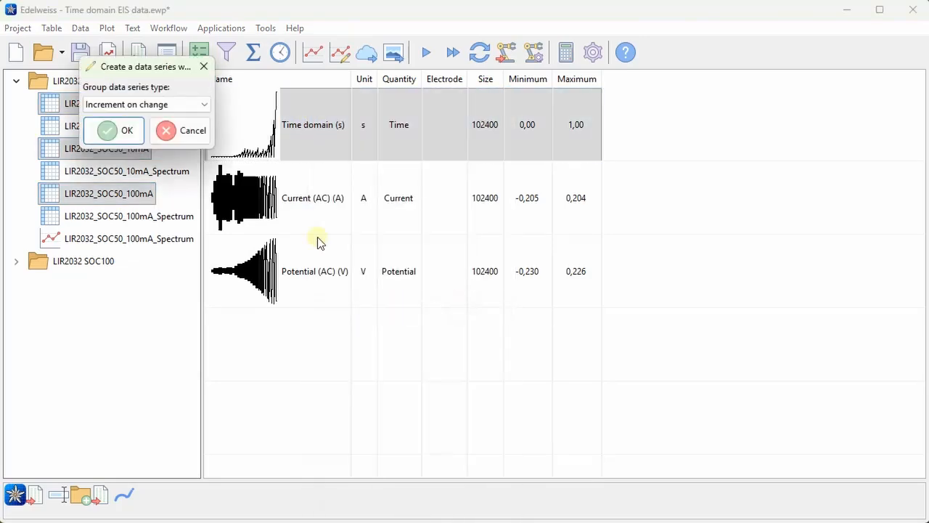
{"action": "left_click", "coordinate": [160, 105]}
{"action": "left_click", "coordinate": [157, 151]}
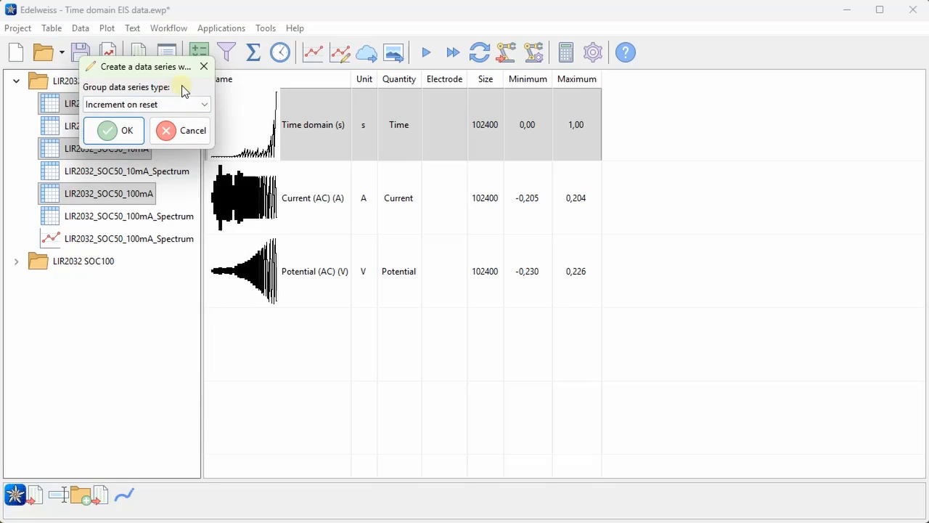
{"action": "left_click", "coordinate": [120, 133]}
{"action": "left_click", "coordinate": [704, 416]}
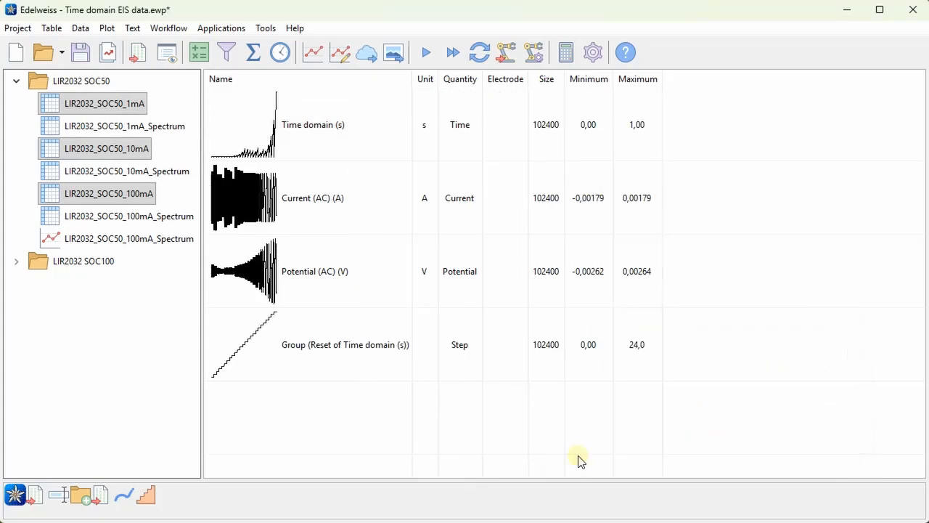
Rename the group data series to "Frequency #" in all three selected tables.
{"action": "double_click", "coordinate": [368, 354]}
{"action": "key", "text": "ctrl+a"}
{"action": "type", "text": "Freq"}
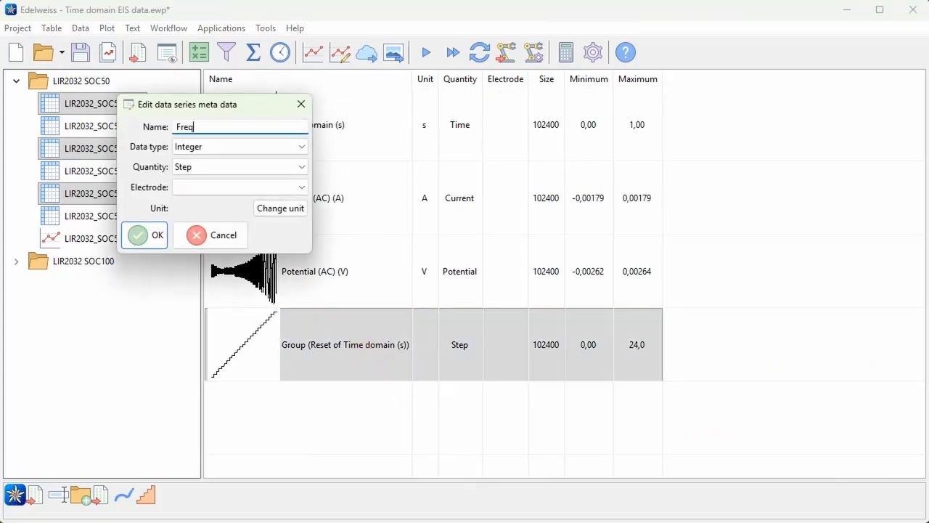
{"action": "type", "text": "uency #"}
{"action": "left_click", "coordinate": [159, 244]}
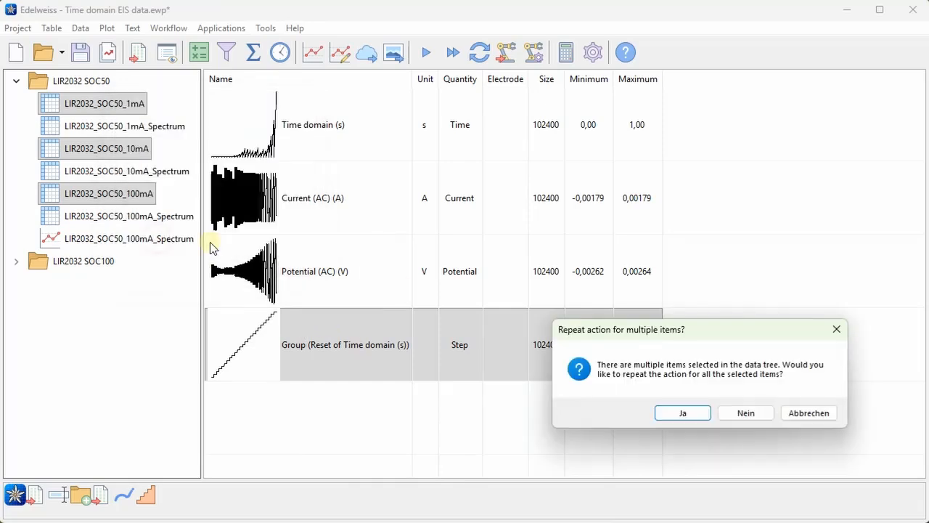
{"action": "left_click", "coordinate": [686, 415]}
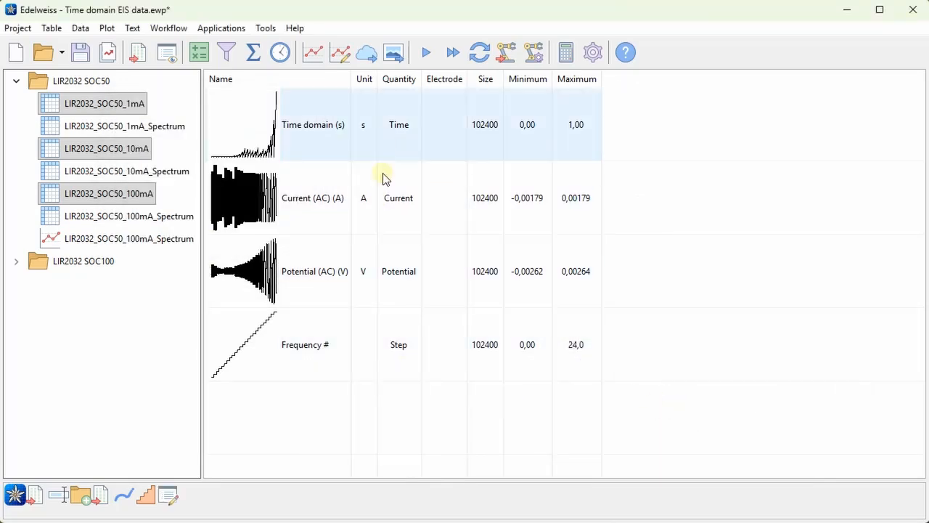
Check the LIR2032_SOC50 1mA and 10mA tables and start a new plot of Potential (AC) against Current (AC) from the 100mA table.
{"action": "left_click", "coordinate": [125, 106]}
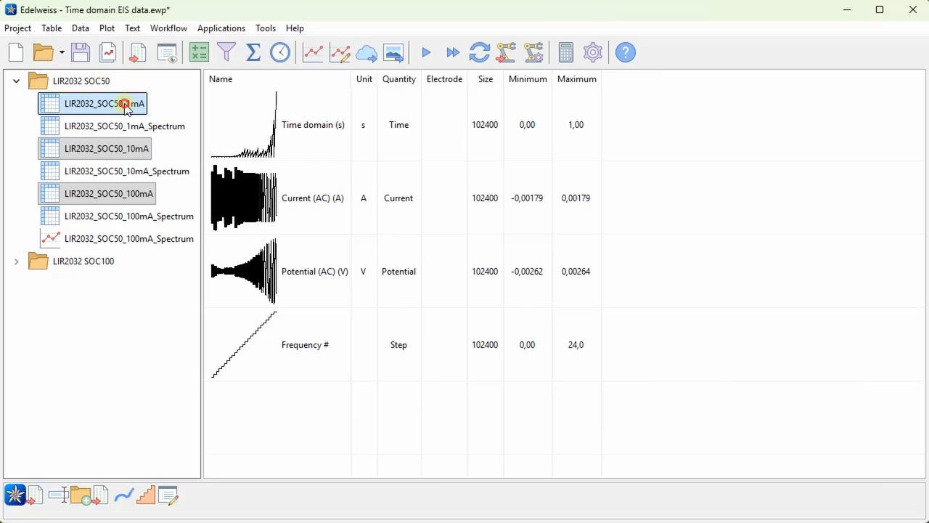
{"action": "left_click", "coordinate": [129, 149]}
{"action": "left_click", "coordinate": [131, 194]}
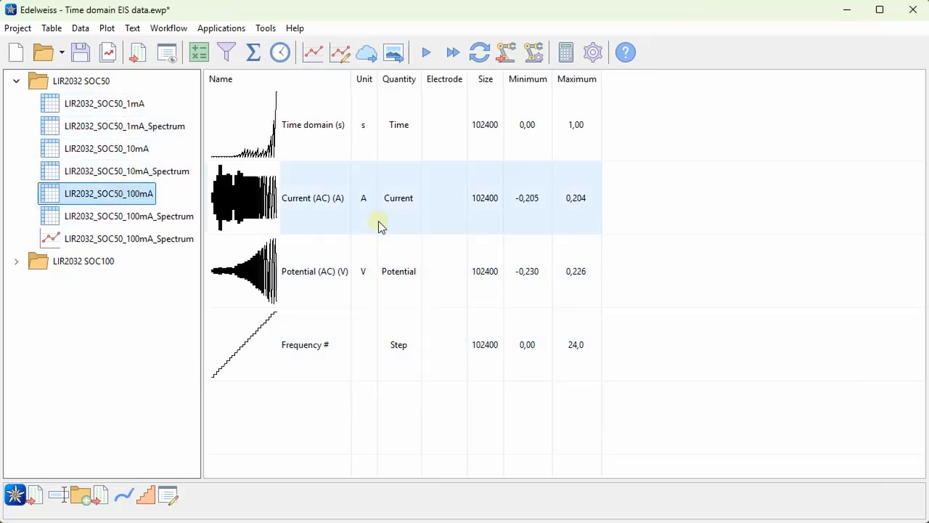
{"action": "left_click_drag", "start_coordinate": [380, 221], "coordinate": [390, 265]}
{"action": "left_click", "coordinate": [312, 52]}
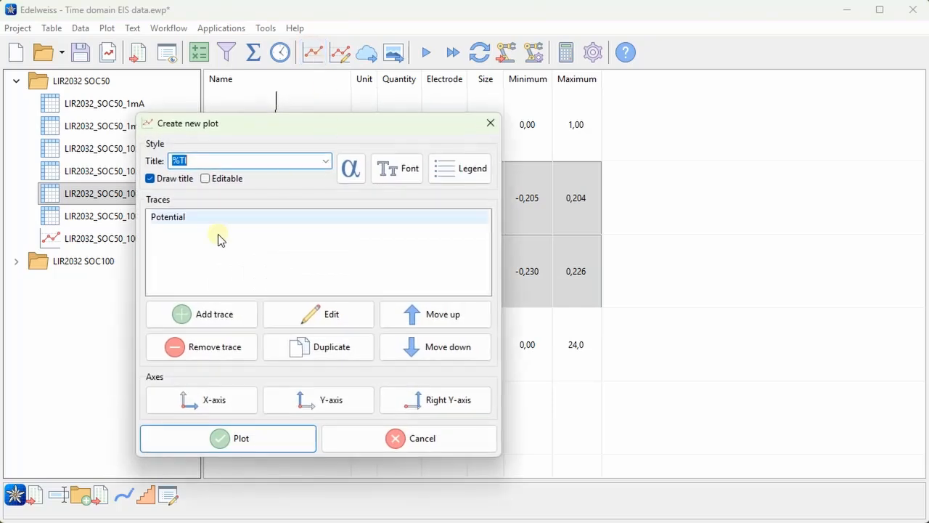
Split the color of the Potential trace by the Frequency # data series.
{"action": "left_click", "coordinate": [223, 218]}
{"action": "double_click", "coordinate": [223, 220]}
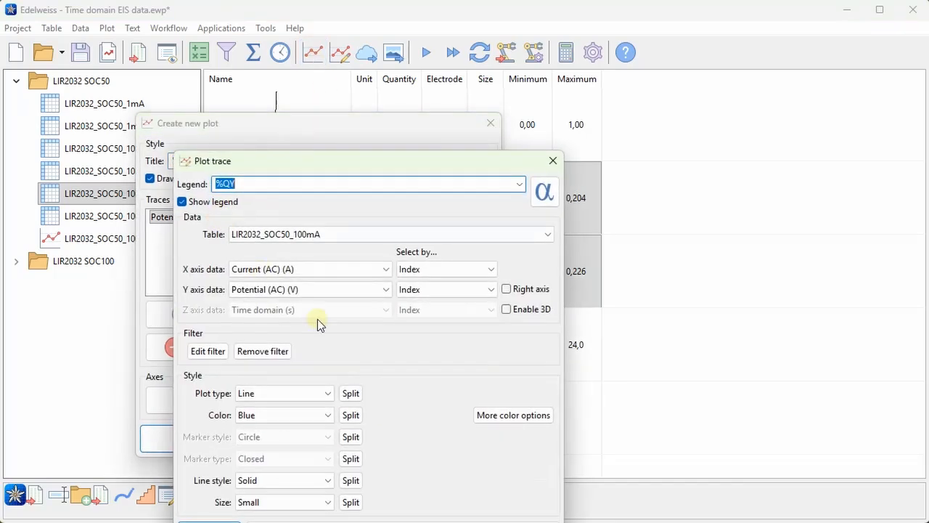
{"action": "left_click", "coordinate": [351, 414]}
{"action": "left_click", "coordinate": [135, 56]}
{"action": "left_click", "coordinate": [137, 101]}
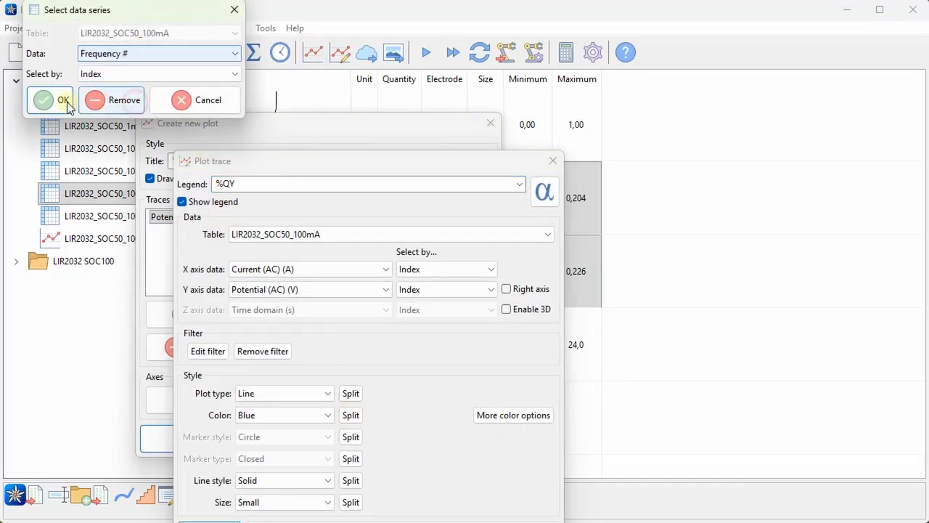
{"action": "left_click", "coordinate": [58, 99]}
Set the trace legend to "Frequency # %CL" and generate the plot.
{"action": "left_click", "coordinate": [519, 184]}
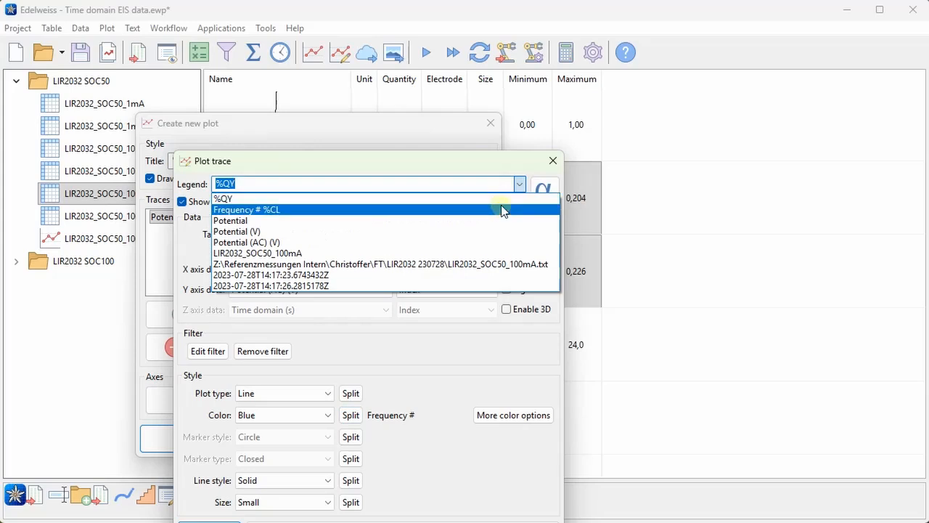
{"action": "left_click", "coordinate": [501, 208]}
{"action": "left_click", "coordinate": [217, 519]}
{"action": "left_click", "coordinate": [224, 437]}
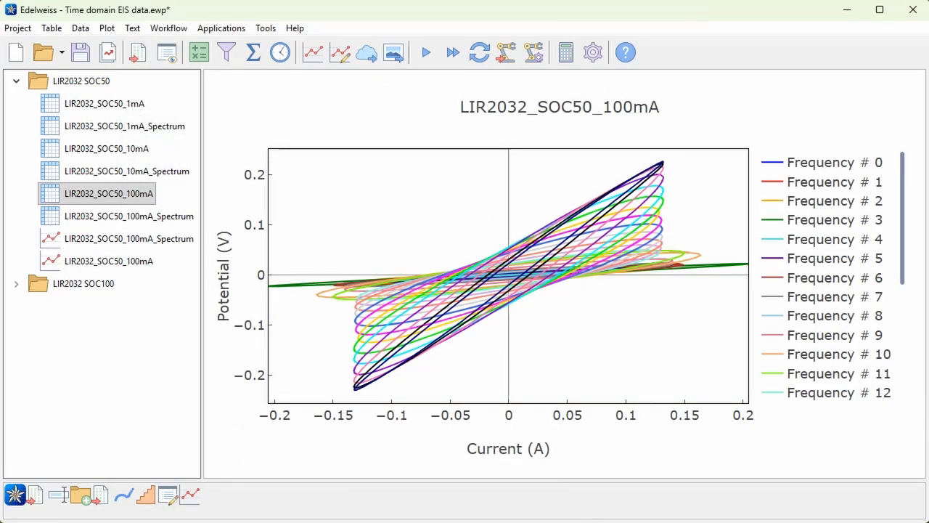
Isolate the Frequency # 0 curve in the plot, then add the Frequency # 1 through 5 curves one by one.
{"action": "double_click", "coordinate": [772, 166]}
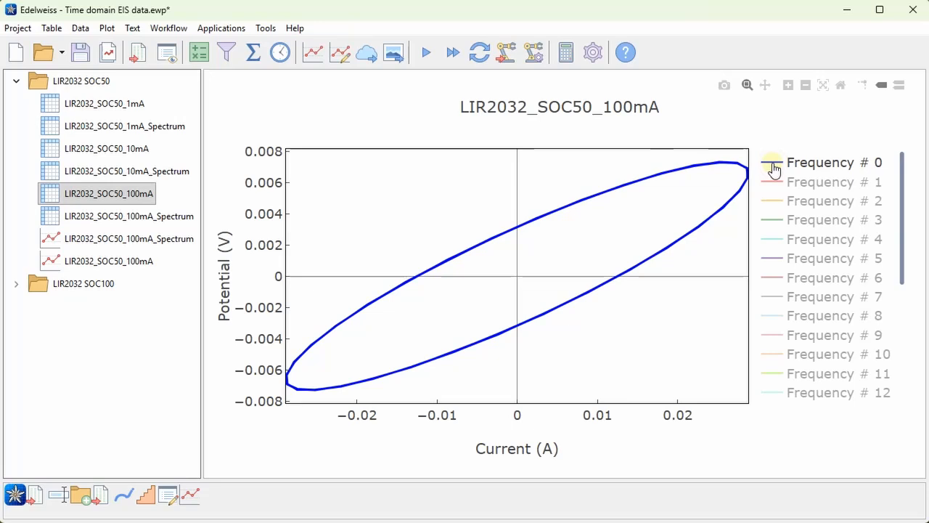
{"action": "left_click", "coordinate": [773, 185]}
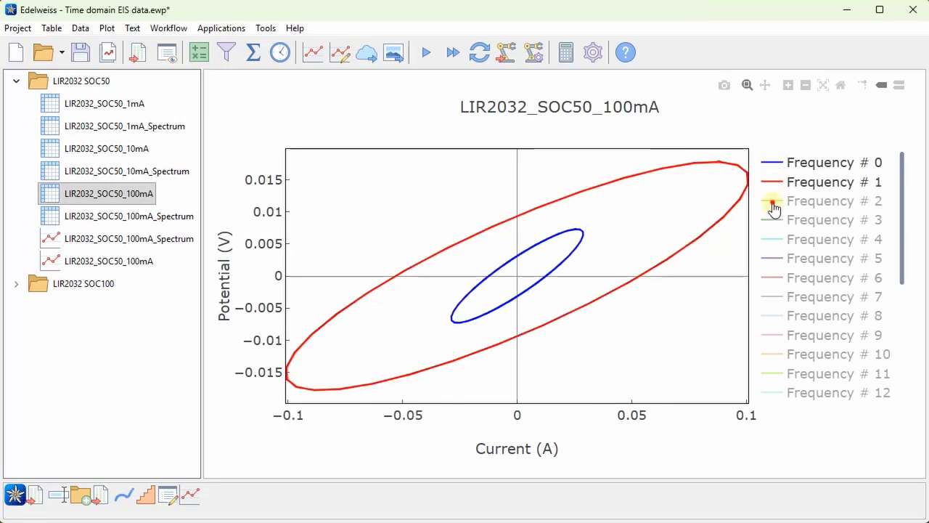
{"action": "left_click", "coordinate": [774, 209]}
{"action": "left_click", "coordinate": [774, 222]}
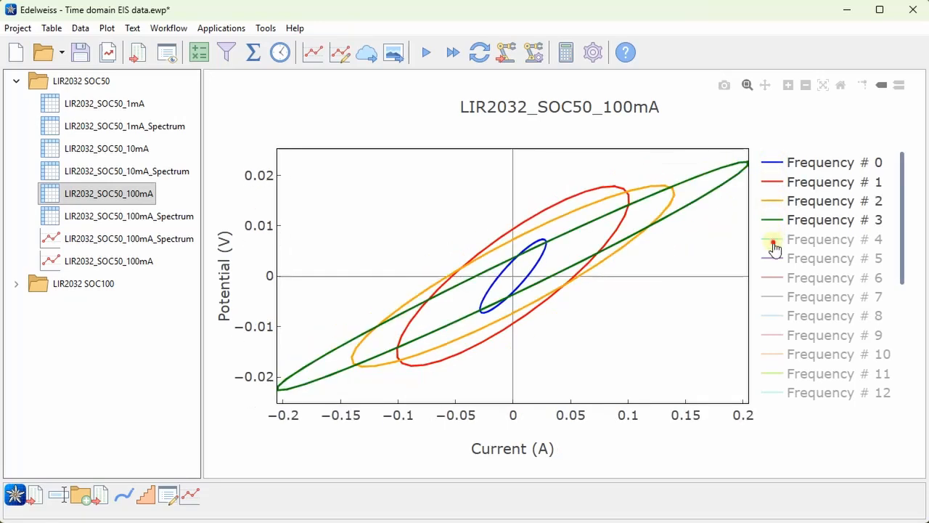
{"action": "left_click", "coordinate": [774, 244]}
{"action": "left_click", "coordinate": [774, 262]}
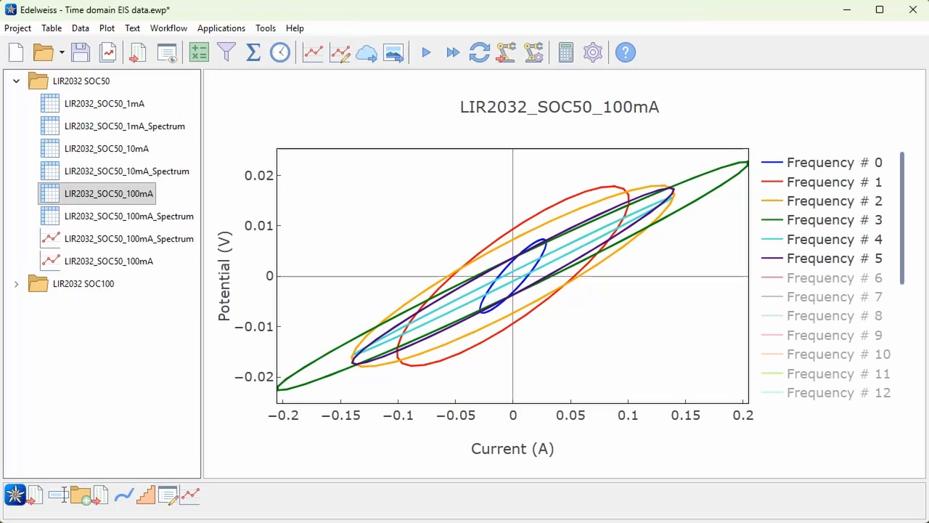
Calculate EIS quality indicators up to N = 7, grouped by Frequency #, for the LIR2032_SOC50 1mA, 10mA and 100mA tables.
{"action": "left_click", "coordinate": [123, 193]}
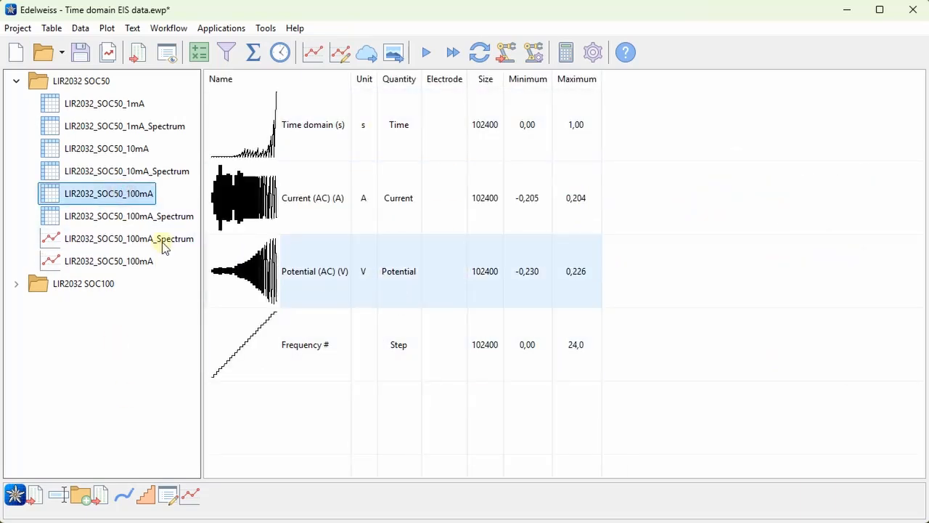
{"action": "left_click", "coordinate": [93, 148], "text": "ctrl"}
{"action": "left_click", "coordinate": [109, 108], "text": "ctrl"}
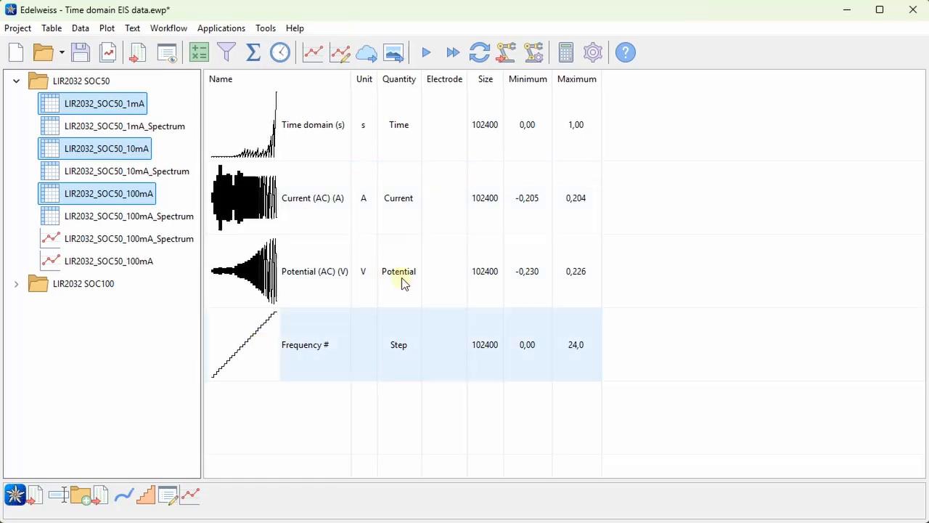
{"action": "left_click", "coordinate": [80, 28]}
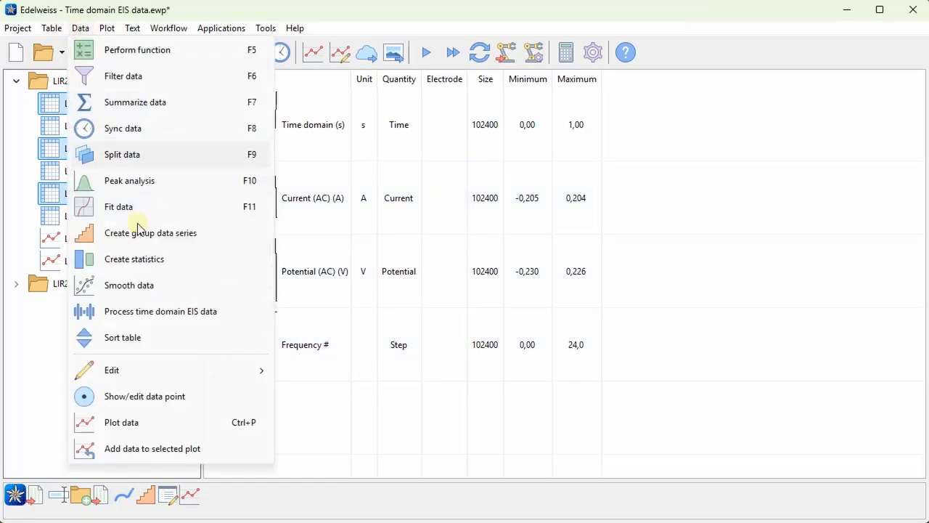
{"action": "left_click", "coordinate": [225, 317]}
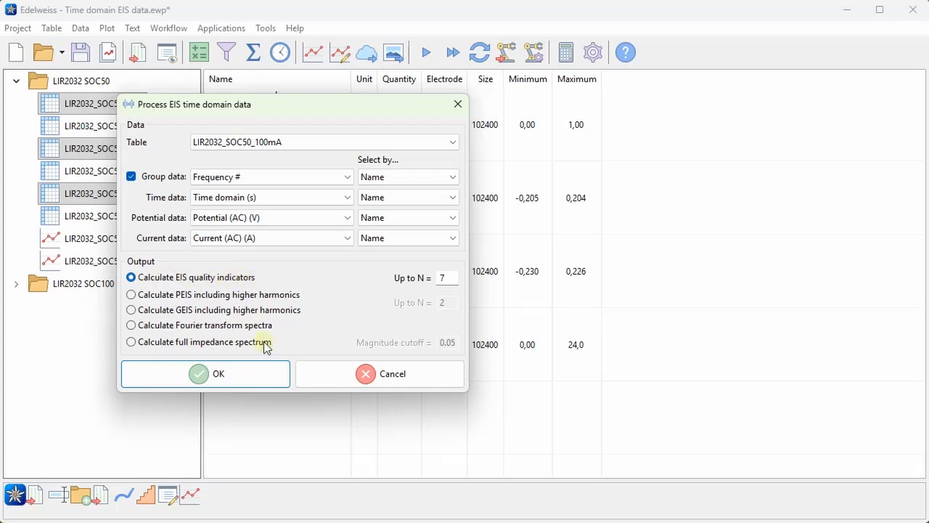
{"action": "left_click", "coordinate": [251, 374]}
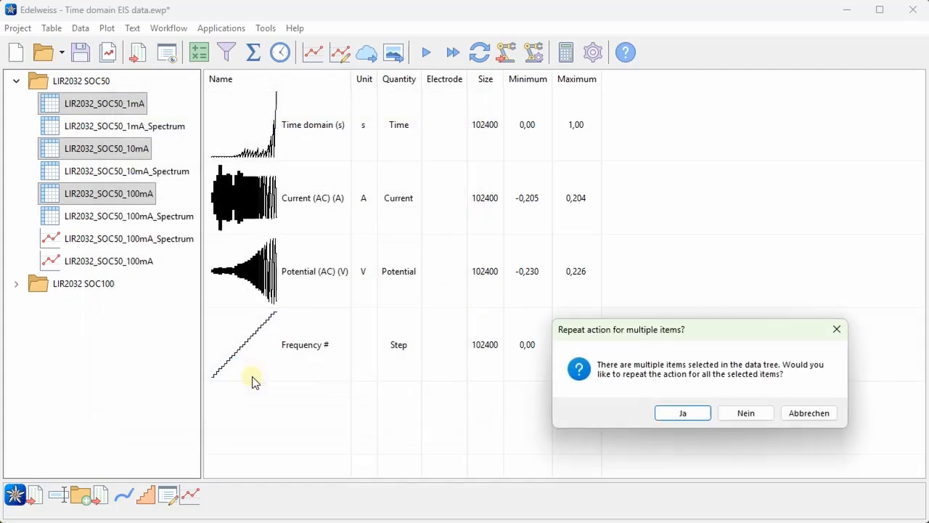
{"action": "left_click", "coordinate": [707, 417]}
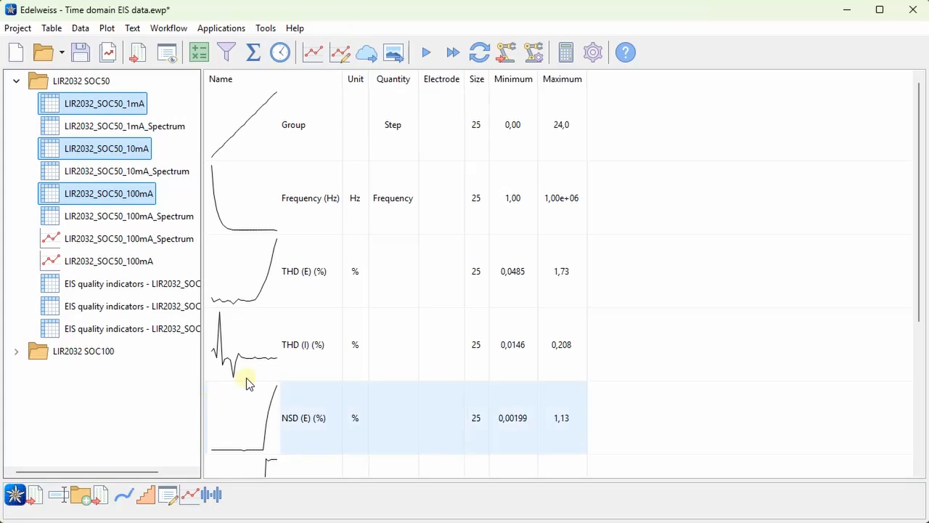
Examine each of the three EIS quality indicators tables for the LIR2032_SOC50 measurements.
{"action": "left_click", "coordinate": [153, 290]}
{"action": "left_click", "coordinate": [155, 312]}
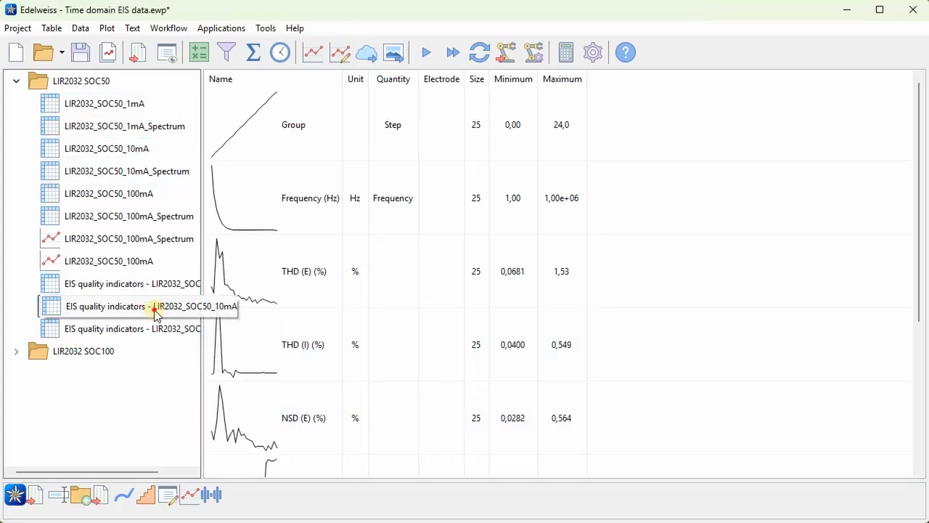
{"action": "left_click", "coordinate": [160, 326]}
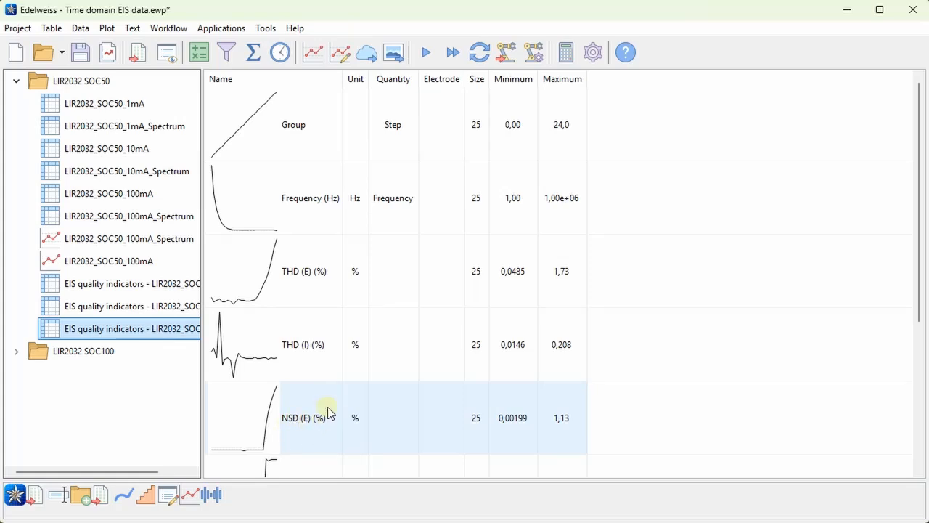
Read the help page on processing time domain EIS data, including its output options, and follow the link to EIS quality indicators.
{"action": "scroll", "coordinate": [327, 413], "scroll_direction": "down", "scroll_amount": 3}
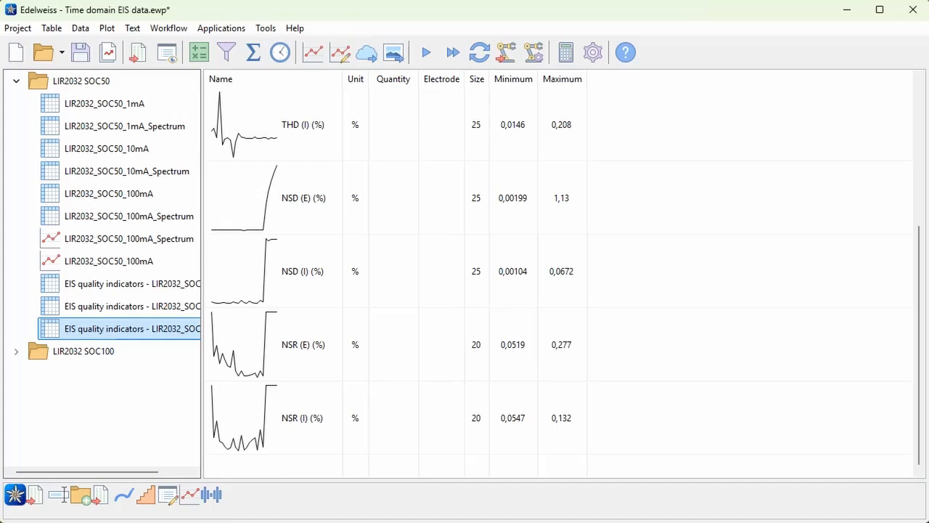
{"action": "left_click", "coordinate": [628, 55]}
{"action": "left_click", "coordinate": [80, 28]}
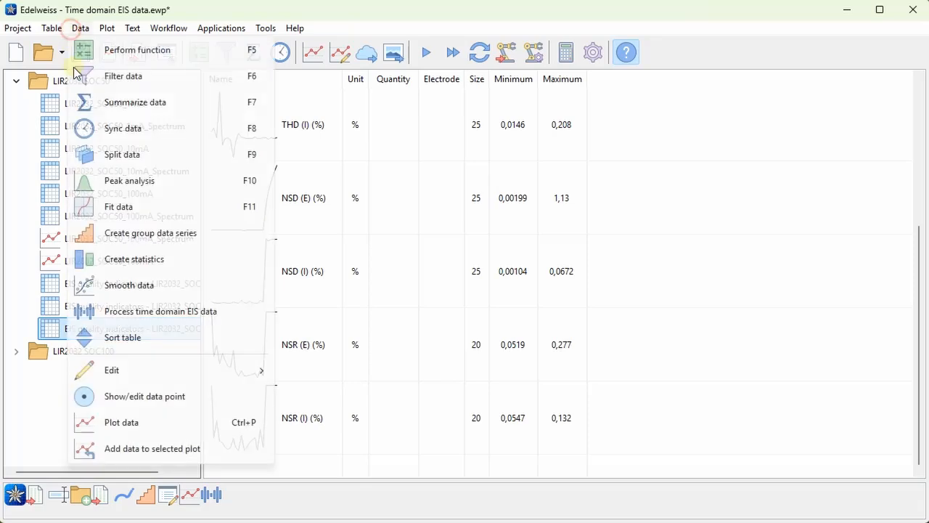
{"action": "left_click", "coordinate": [231, 310]}
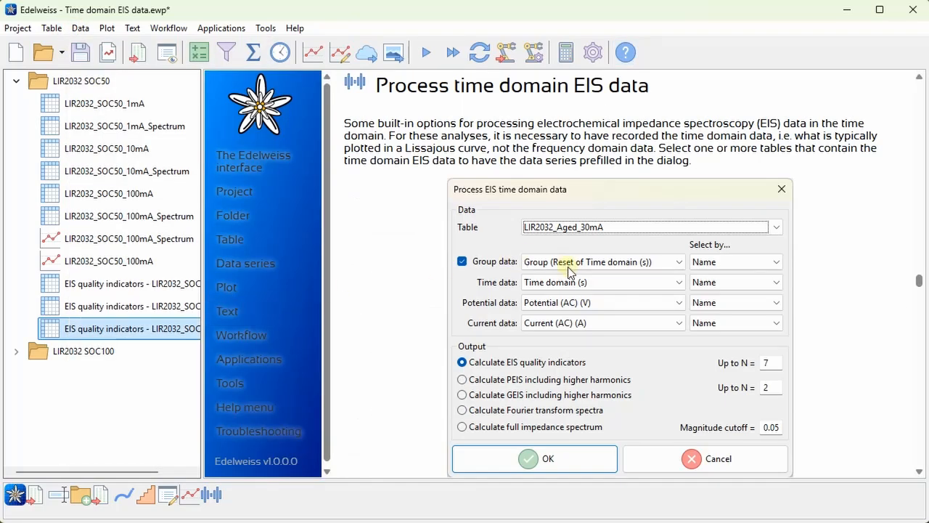
{"action": "scroll", "coordinate": [571, 264], "scroll_direction": "down", "scroll_amount": 5}
{"action": "scroll", "coordinate": [570, 263], "scroll_direction": "down", "scroll_amount": 3}
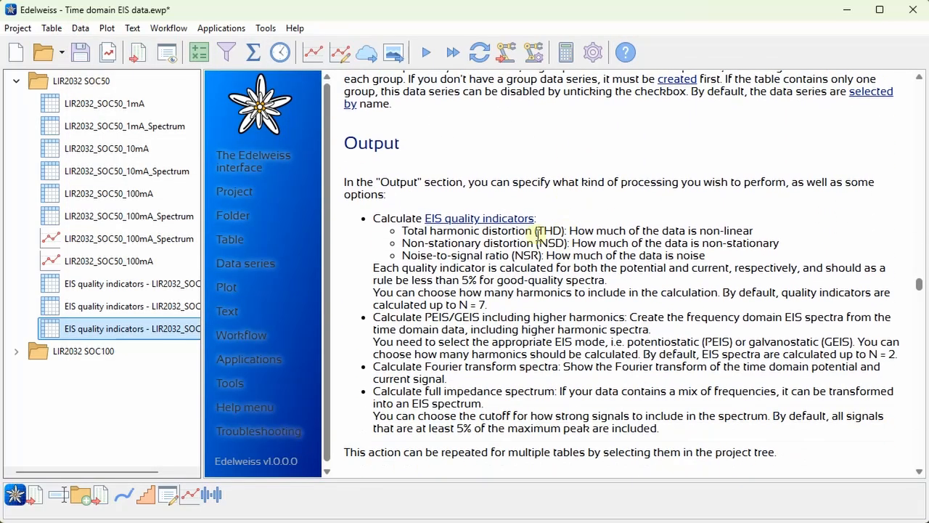
{"action": "left_click", "coordinate": [498, 219]}
Plot all THD, NSD and NSR indicators of the LIR2032_SOC50_1mA quality table against Frequency on a logarithmic x-axis and inspect the low-value curves.
{"action": "left_click", "coordinate": [134, 283]}
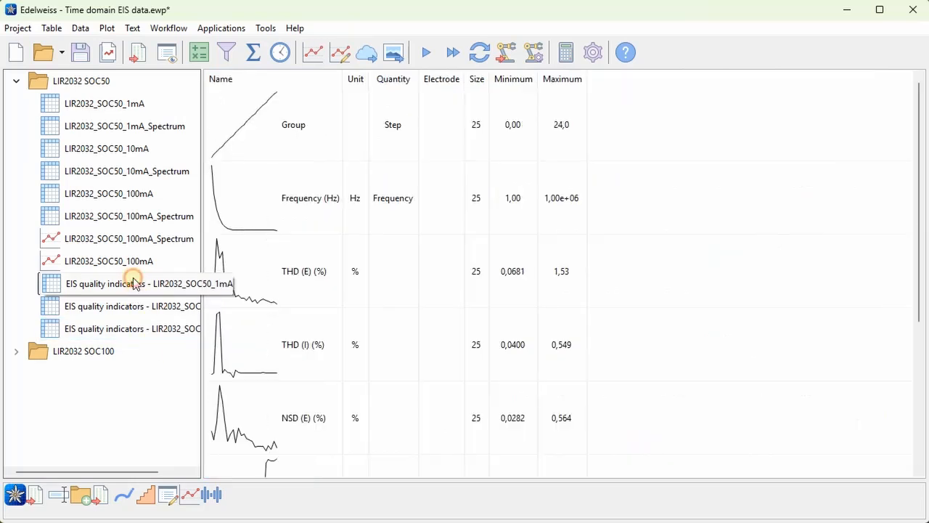
{"action": "left_click", "coordinate": [361, 205]}
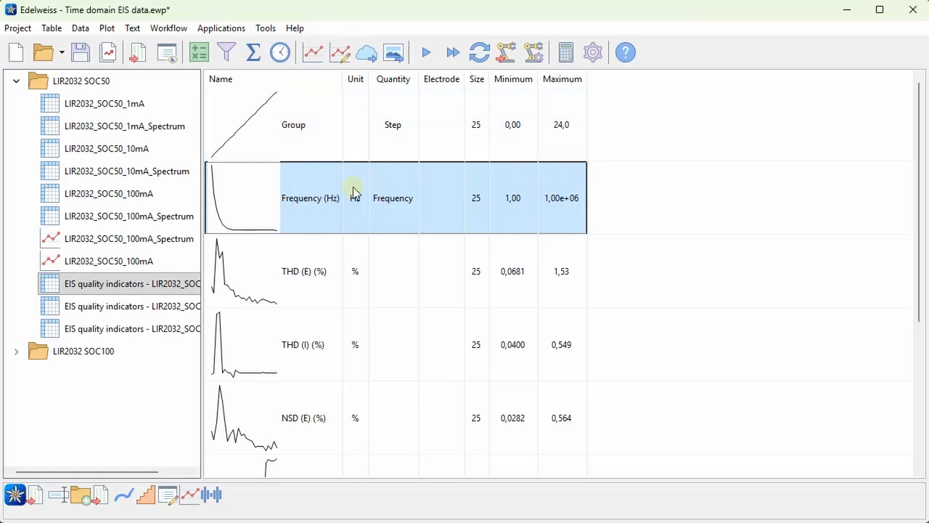
{"action": "scroll", "coordinate": [408, 210], "scroll_direction": "down", "scroll_amount": 3}
{"action": "key", "text": "ctrl+a"}
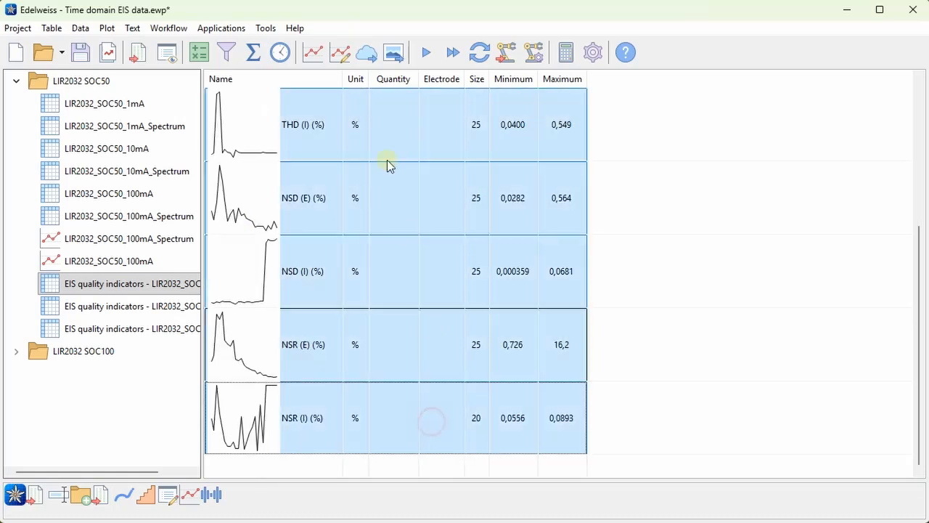
{"action": "left_click", "coordinate": [313, 52]}
{"action": "left_click", "coordinate": [218, 401]}
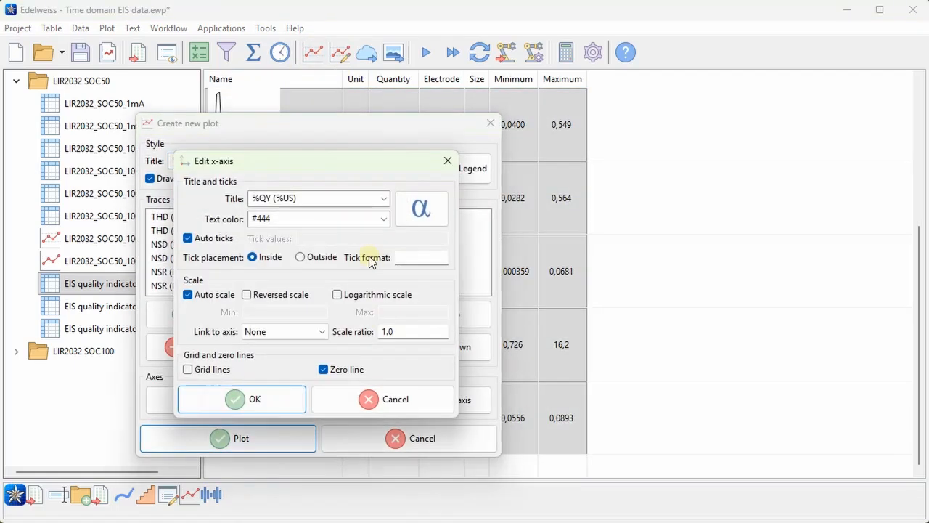
{"action": "left_click", "coordinate": [258, 405]}
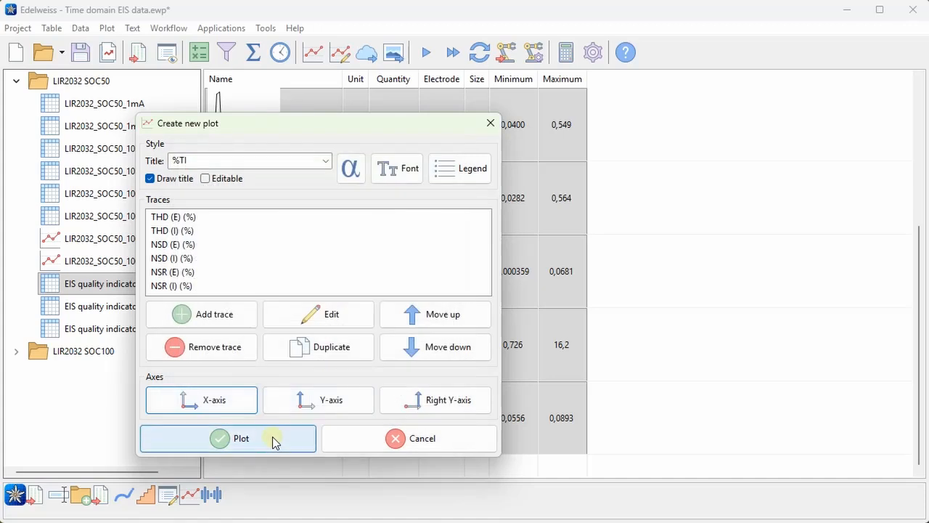
{"action": "left_click", "coordinate": [275, 440]}
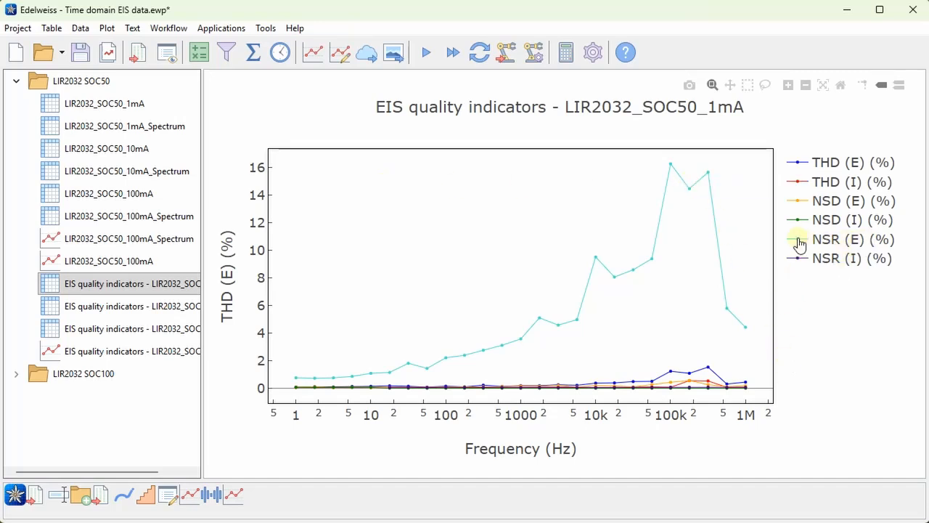
{"action": "left_click_drag", "start_coordinate": [696, 354], "coordinate": [695, 397]}
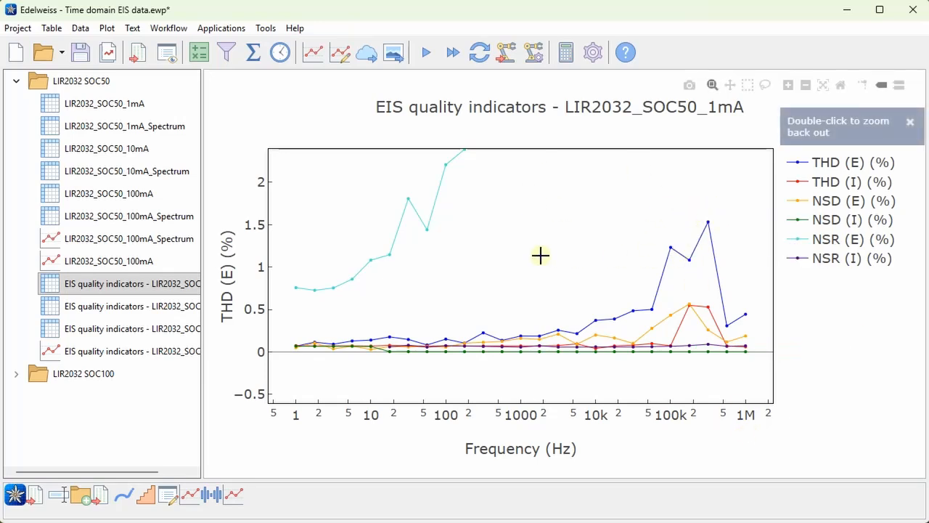
{"action": "double_click", "coordinate": [560, 236]}
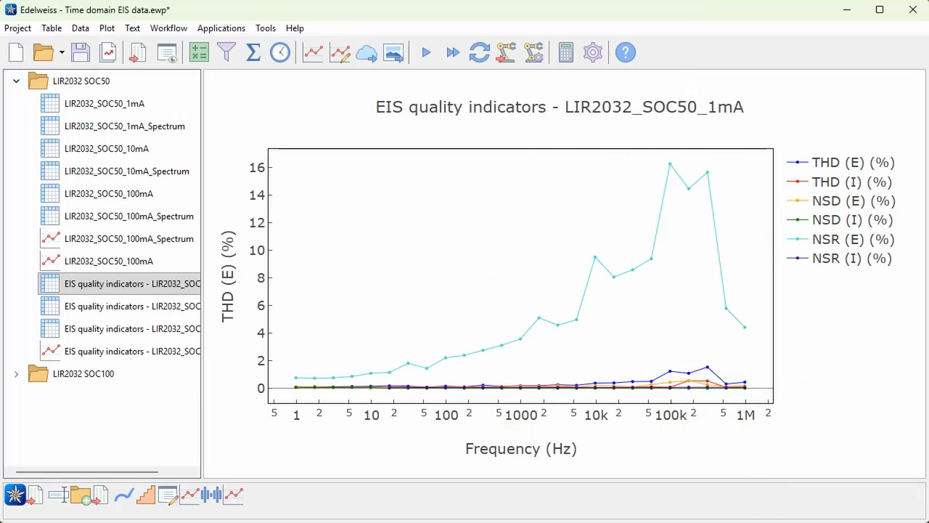
Start a new plot of NSR (E) against Frequency for the three EIS quality indicators tables.
{"action": "left_click", "coordinate": [101, 286]}
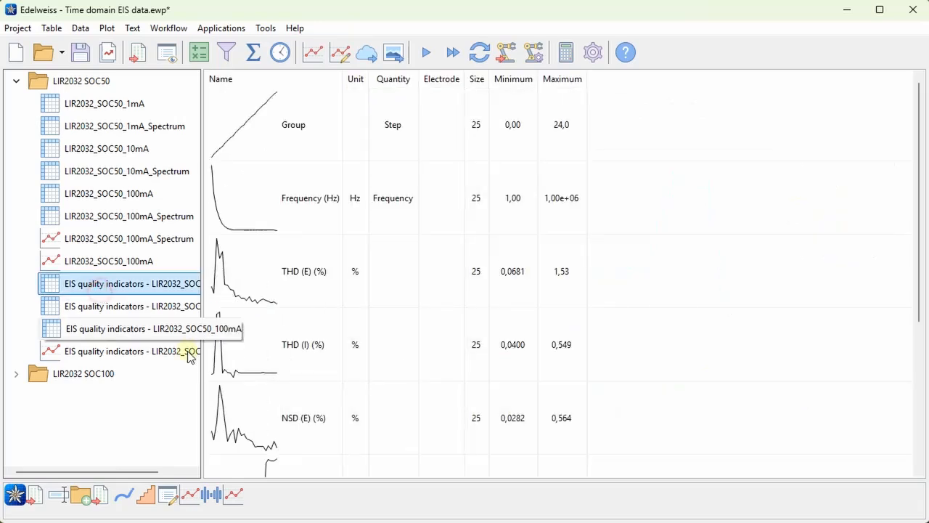
{"action": "left_click", "coordinate": [140, 332], "text": "shift"}
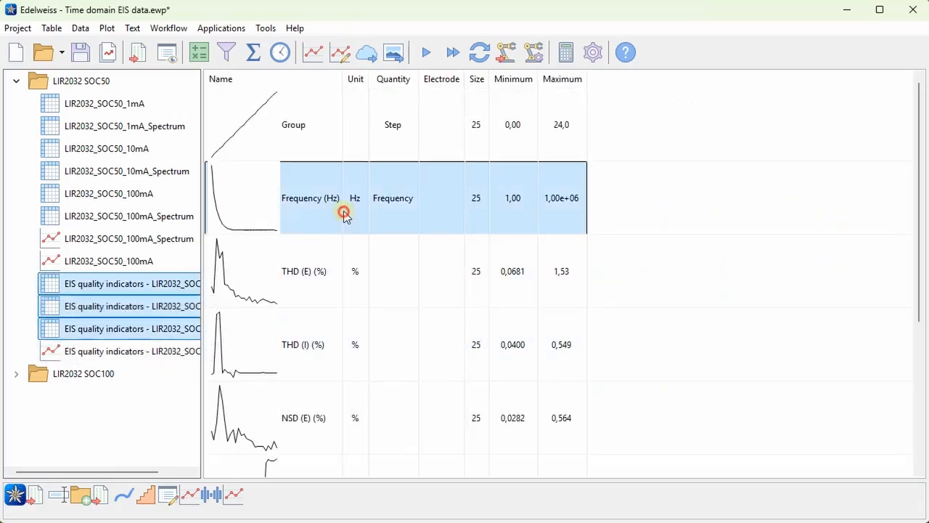
{"action": "left_click", "coordinate": [344, 209]}
{"action": "scroll", "coordinate": [386, 343], "scroll_direction": "down", "scroll_amount": 3}
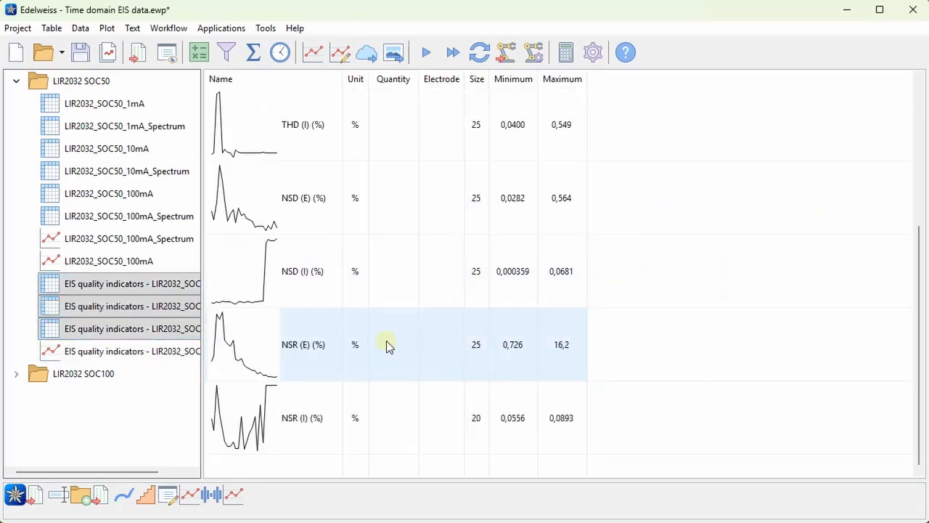
{"action": "left_click", "coordinate": [289, 345]}
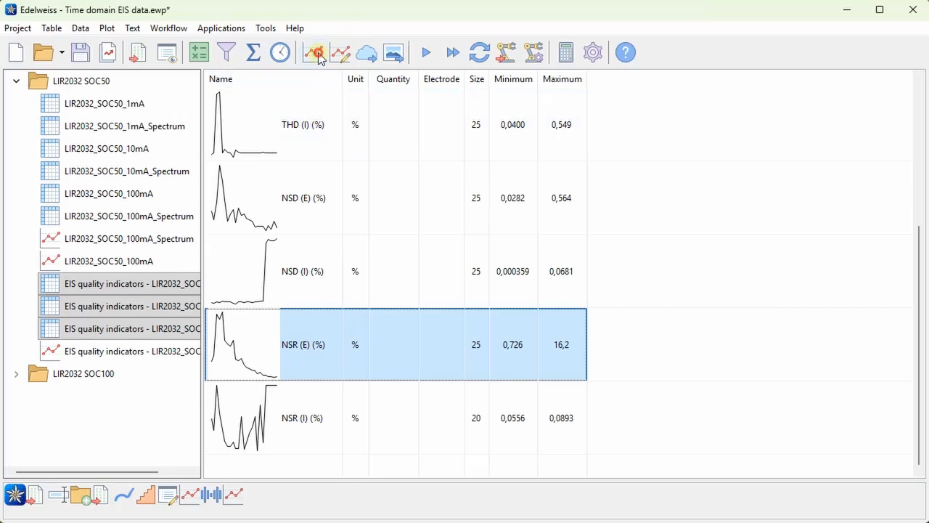
{"action": "left_click", "coordinate": [315, 53]}
{"action": "left_click", "coordinate": [747, 413]}
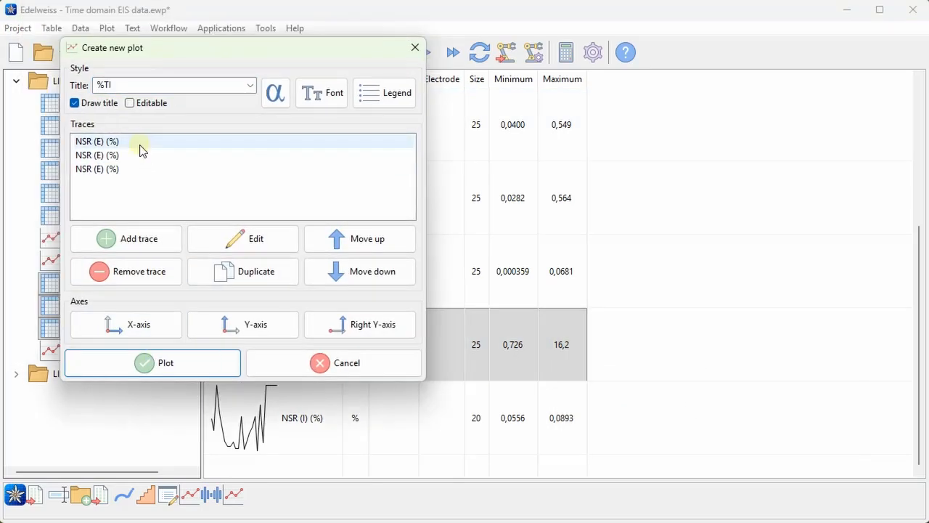
Set the legend of all three NSR (E) traces to the table name.
{"action": "left_click_drag", "start_coordinate": [140, 145], "coordinate": [153, 172]}
{"action": "left_click", "coordinate": [245, 239]}
{"action": "left_click", "coordinate": [480, 146]}
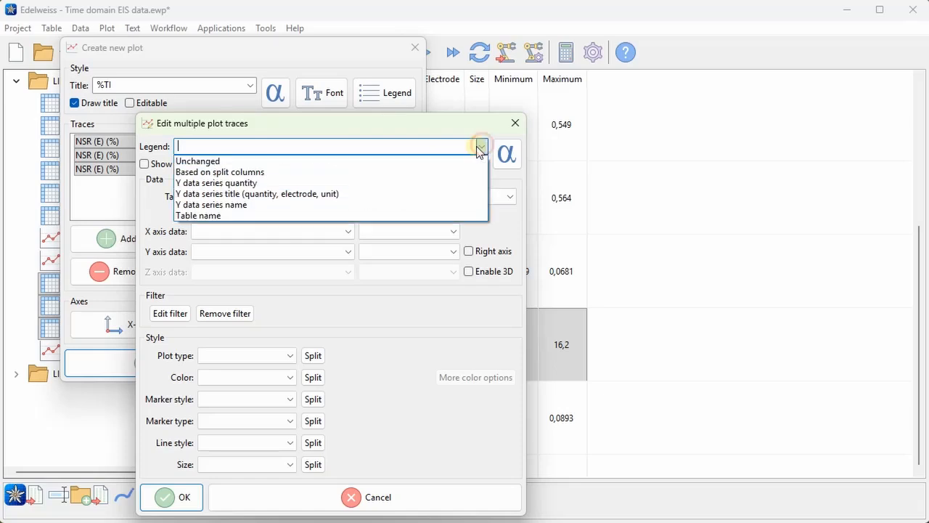
{"action": "left_click", "coordinate": [435, 214]}
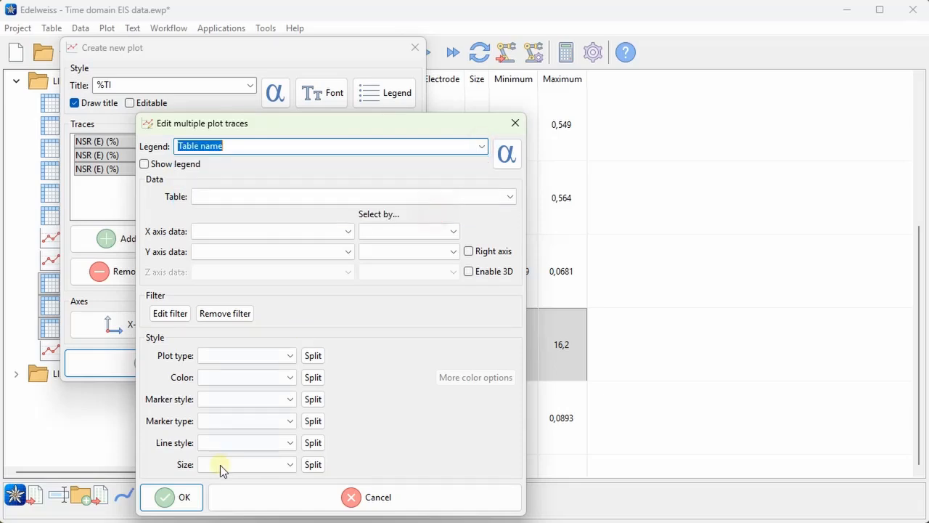
{"action": "left_click", "coordinate": [179, 503]}
Give the x-axis of the NSR (E) comparison a logarithmic scale and generate the plot.
{"action": "left_click", "coordinate": [135, 333]}
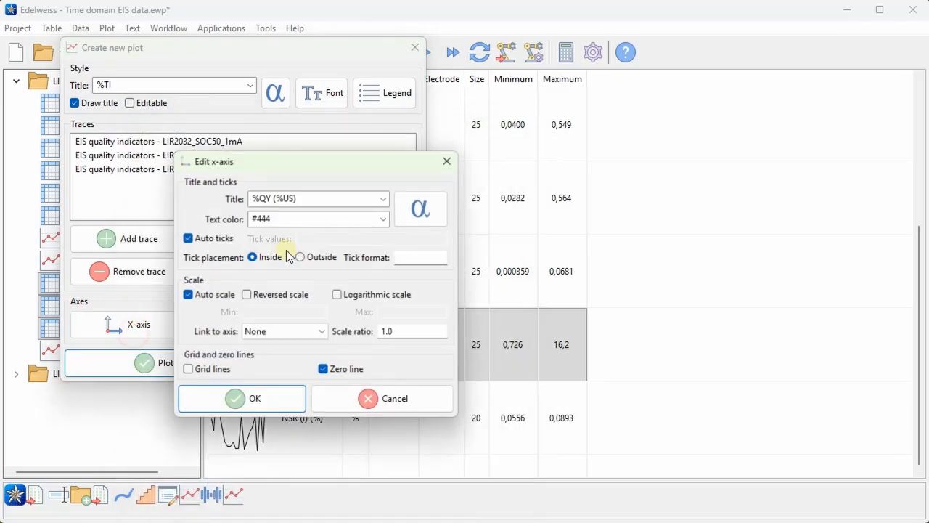
{"action": "left_click", "coordinate": [353, 294]}
{"action": "left_click", "coordinate": [263, 401]}
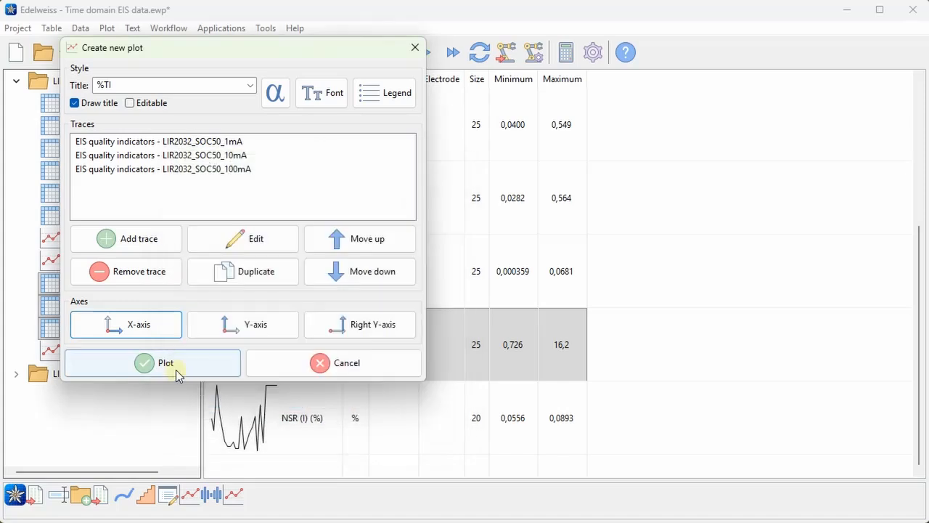
{"action": "left_click", "coordinate": [176, 370]}
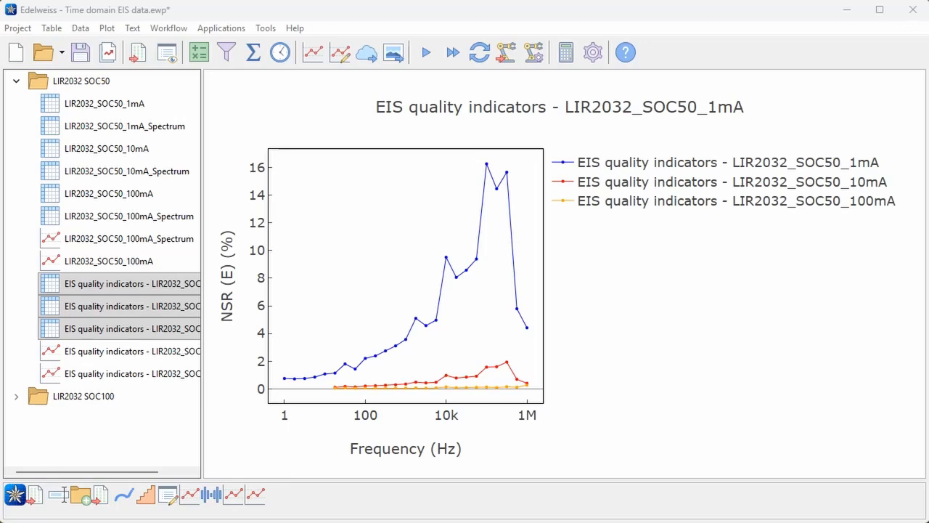
Calculate GEIS including higher harmonics up to N = 2 for the LIR2032_SOC50_100mA table, grouped by Frequency #.
{"action": "left_click", "coordinate": [120, 195]}
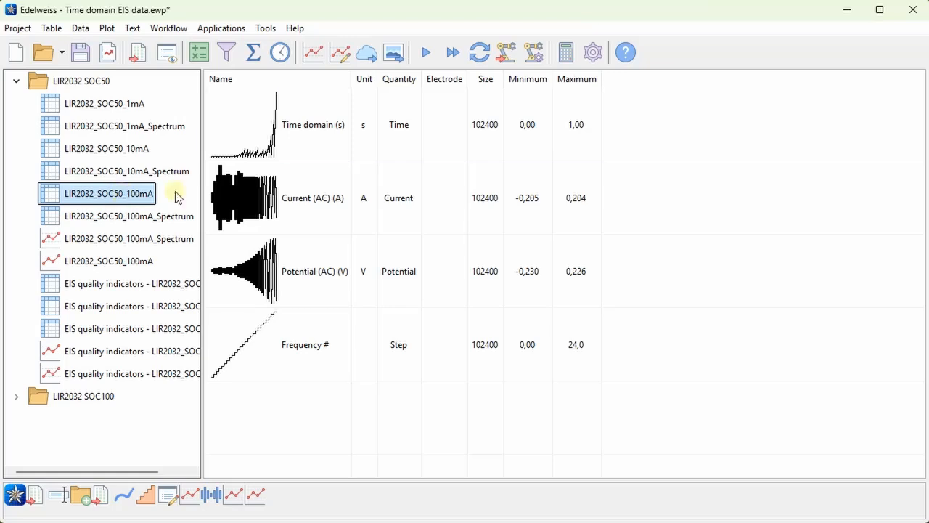
{"action": "left_click", "coordinate": [79, 29]}
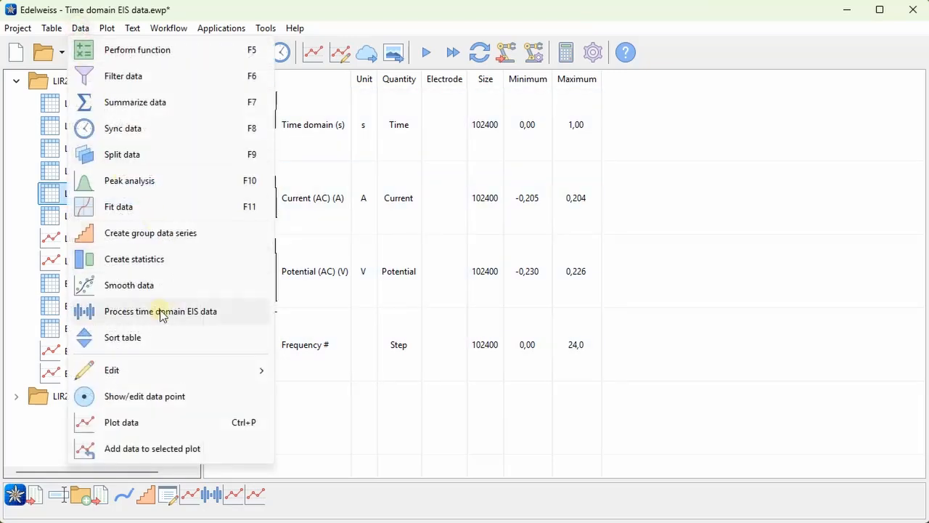
{"action": "left_click", "coordinate": [212, 312]}
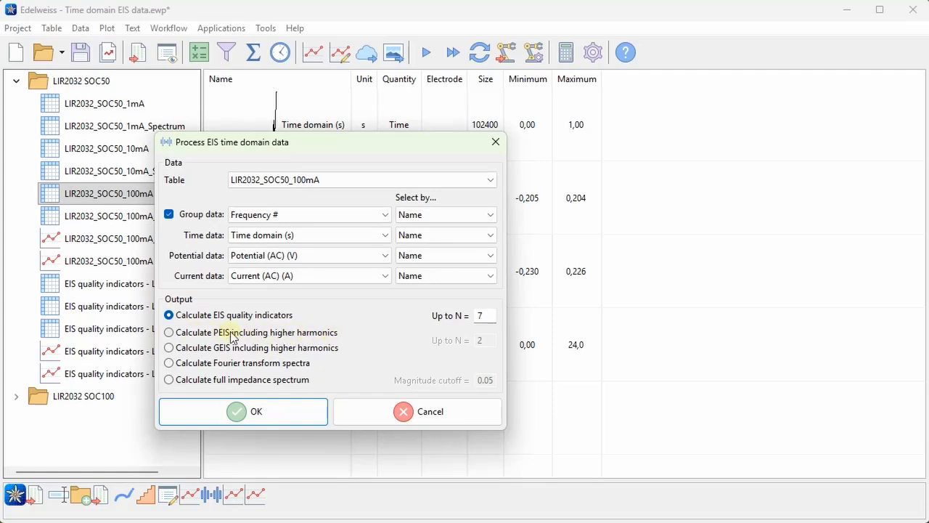
{"action": "left_click", "coordinate": [220, 354]}
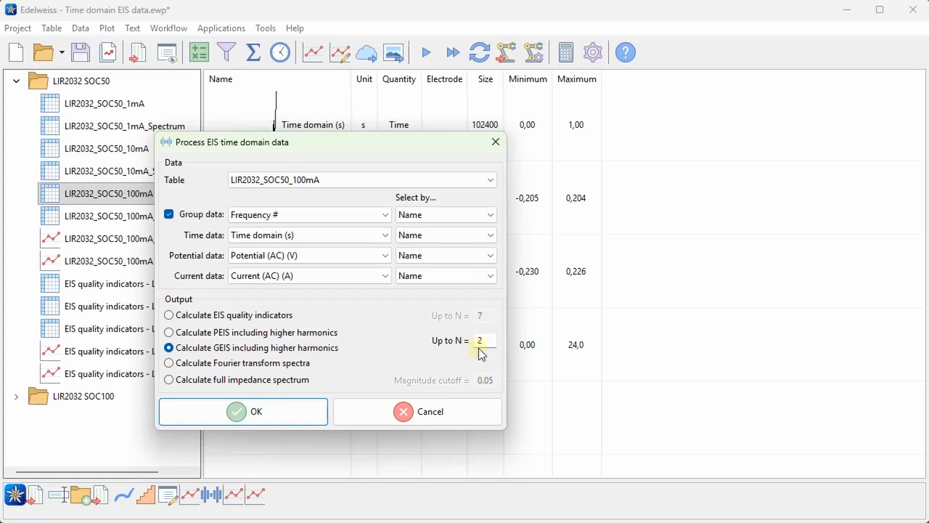
{"action": "left_click", "coordinate": [303, 417]}
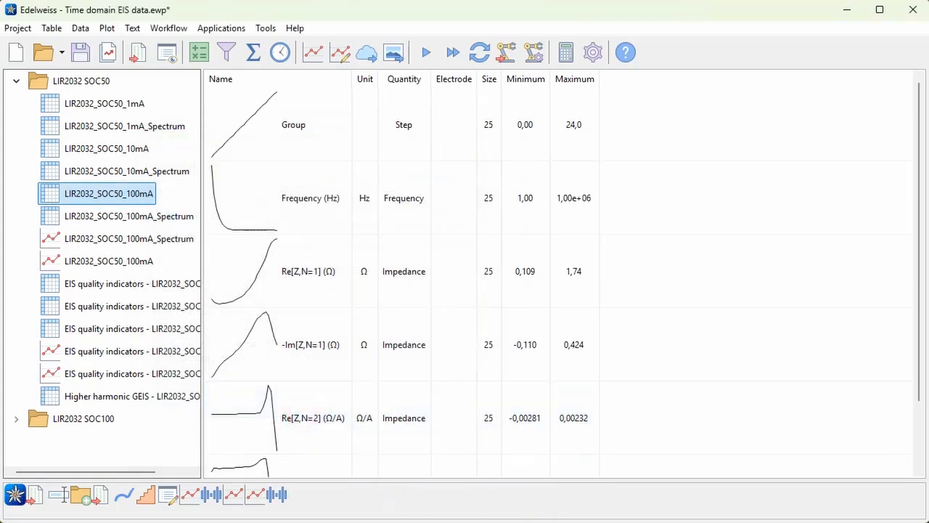
Add the Re[Z,N=1] and -Im[Z,N=1] series of the new higher harmonic GEIS data to the existing LIR2032_SOC50_100mA_Spectrum plot.
{"action": "left_click", "coordinate": [527, 326]}
{"action": "scroll", "coordinate": [409, 206], "scroll_direction": "down", "scroll_amount": 1}
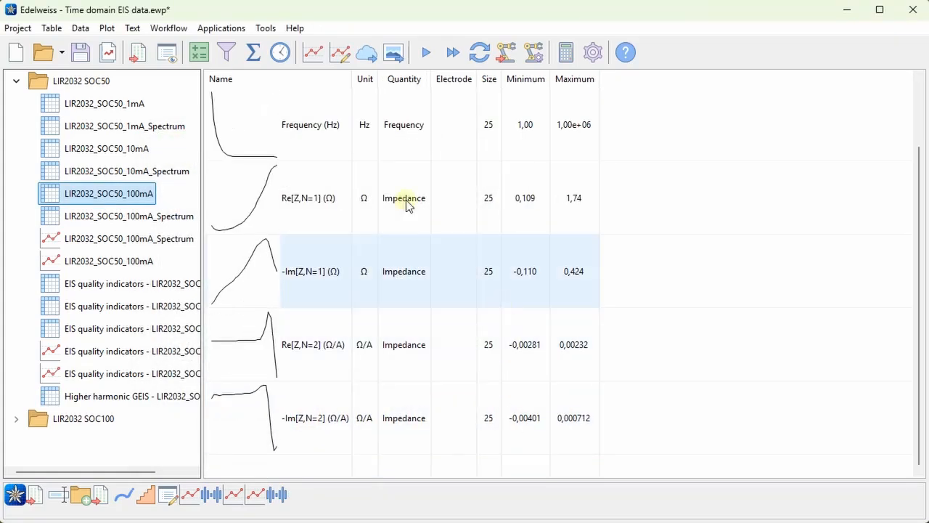
{"action": "left_click", "coordinate": [409, 206], "text": "shift"}
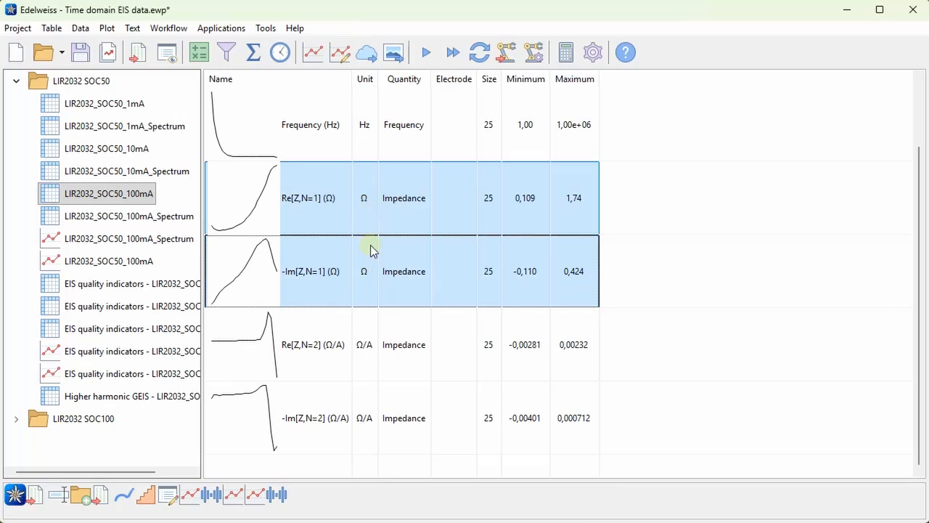
{"action": "left_click", "coordinate": [388, 367]}
{"action": "left_click", "coordinate": [404, 420], "text": "shift"}
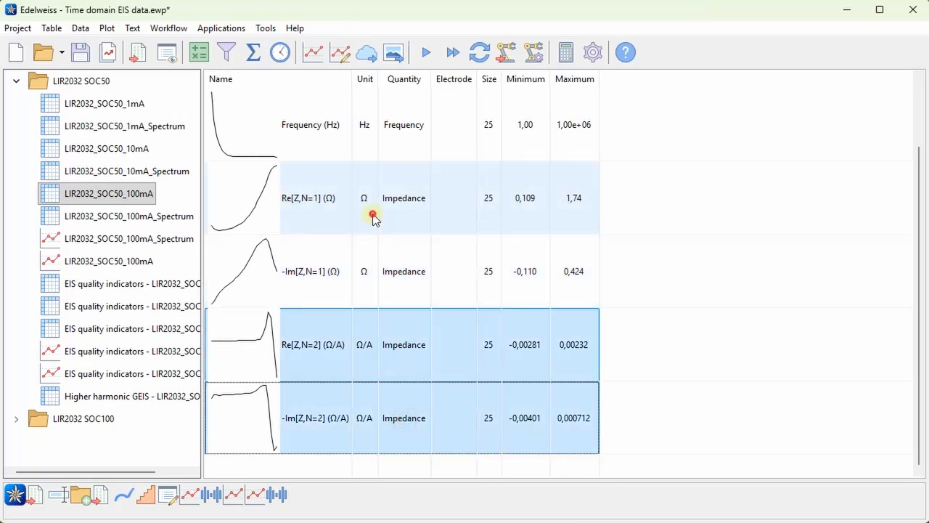
{"action": "left_click", "coordinate": [374, 212]}
{"action": "left_click", "coordinate": [398, 271], "text": "shift"}
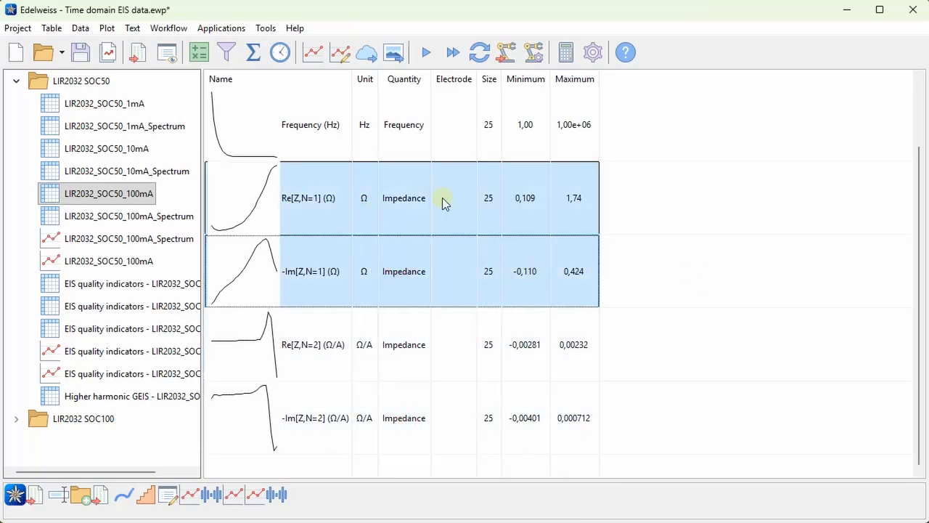
{"action": "left_click_drag", "start_coordinate": [350, 200], "coordinate": [127, 238]}
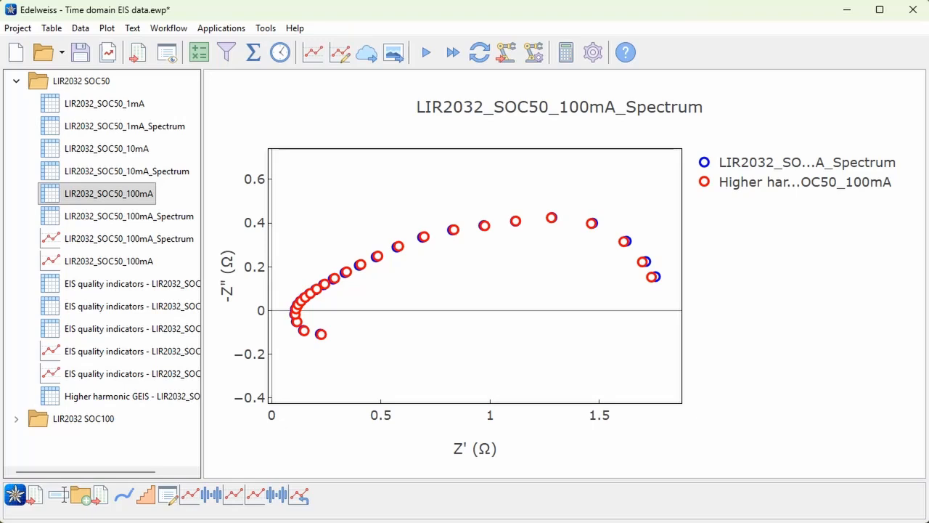
Create an impedance plot from the Re[Z,N=2] and -Im[Z,N=2] series of the higher harmonic GEIS table for LIR2032_SOC50_100mA.
{"action": "left_click", "coordinate": [171, 398]}
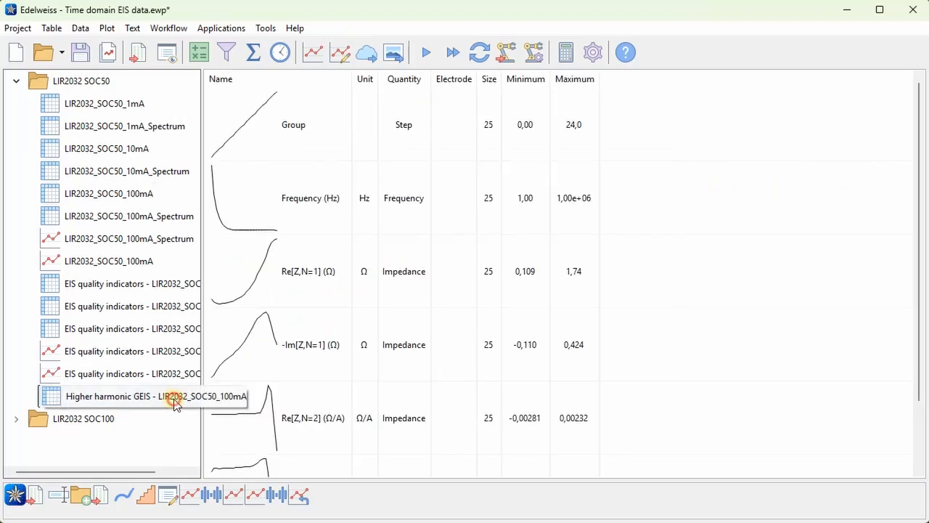
{"action": "scroll", "coordinate": [354, 164], "scroll_direction": "down", "scroll_amount": 1}
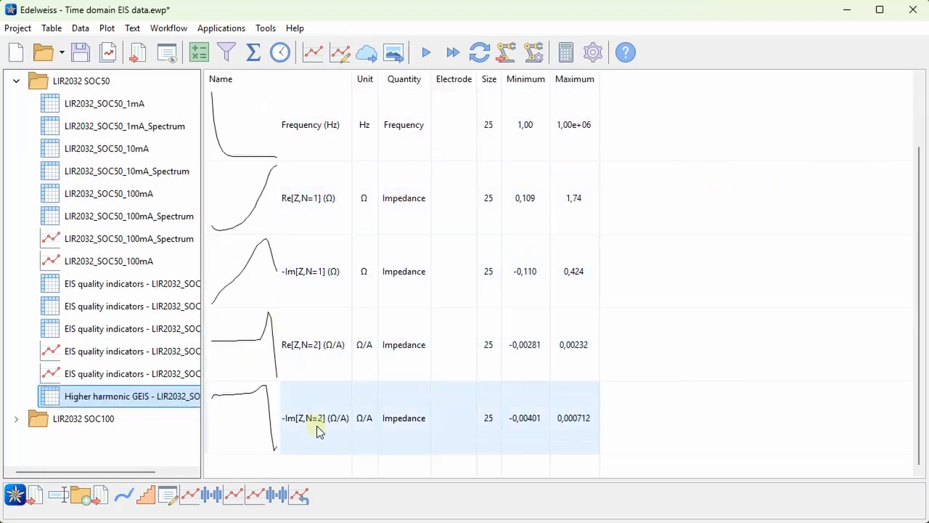
{"action": "left_click_drag", "start_coordinate": [353, 346], "coordinate": [379, 416]}
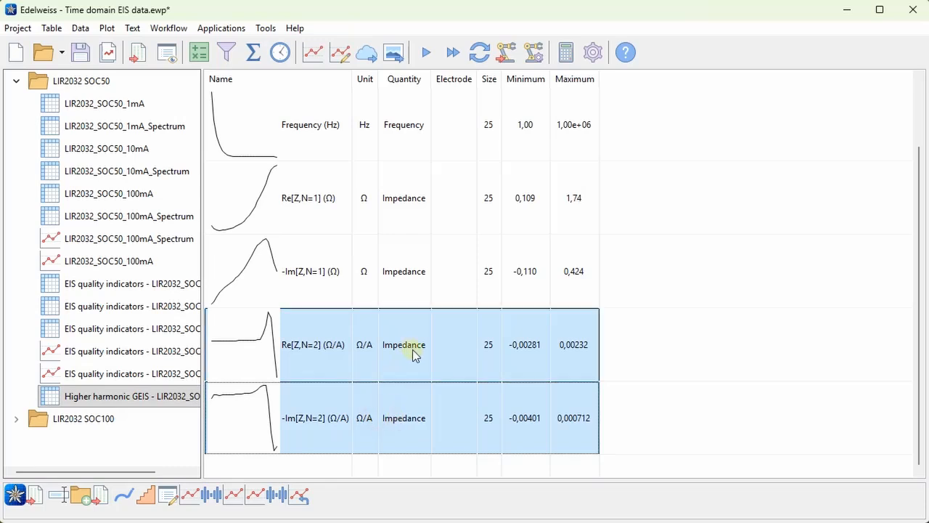
{"action": "left_click", "coordinate": [231, 29]}
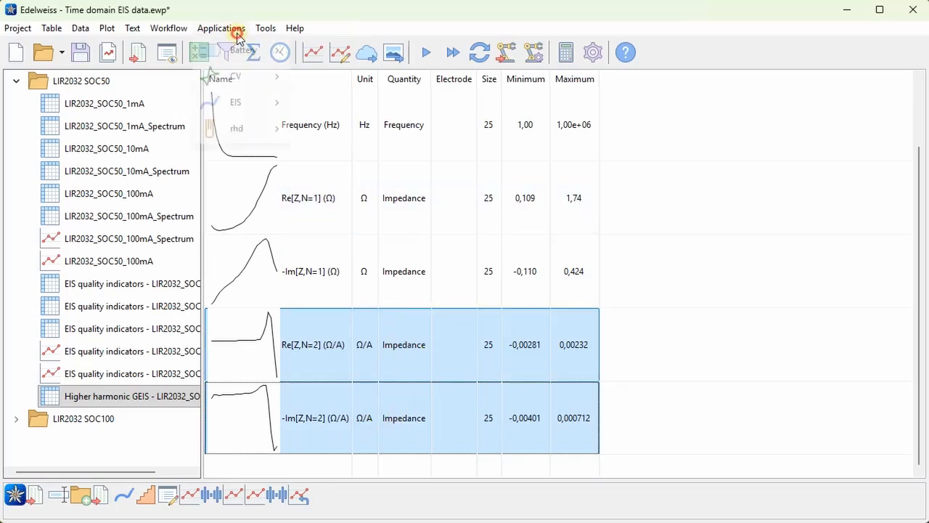
{"action": "mouse_move", "coordinate": [249, 100]}
{"action": "left_click", "coordinate": [347, 102]}
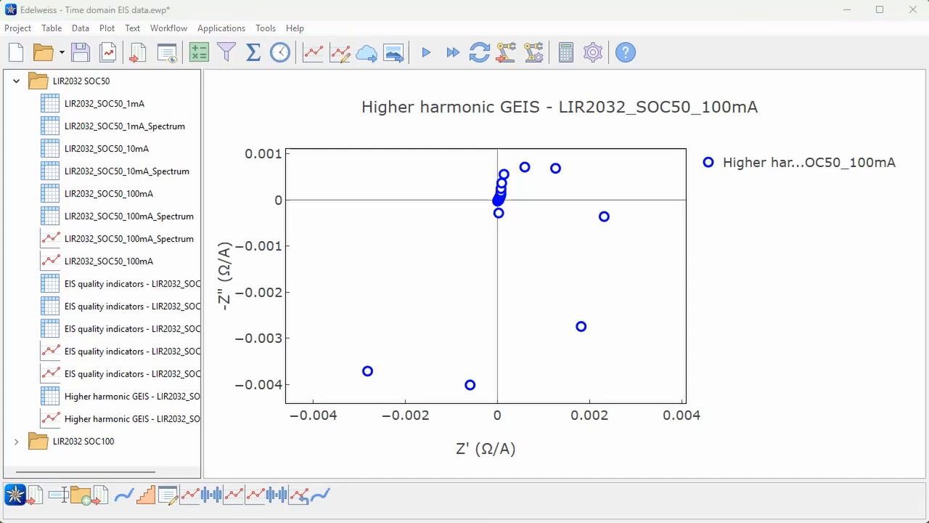
Calculate the Fourier transform spectra of the LIR2032_SOC50_100mA table, grouped by Frequency #.
{"action": "left_click", "coordinate": [113, 193]}
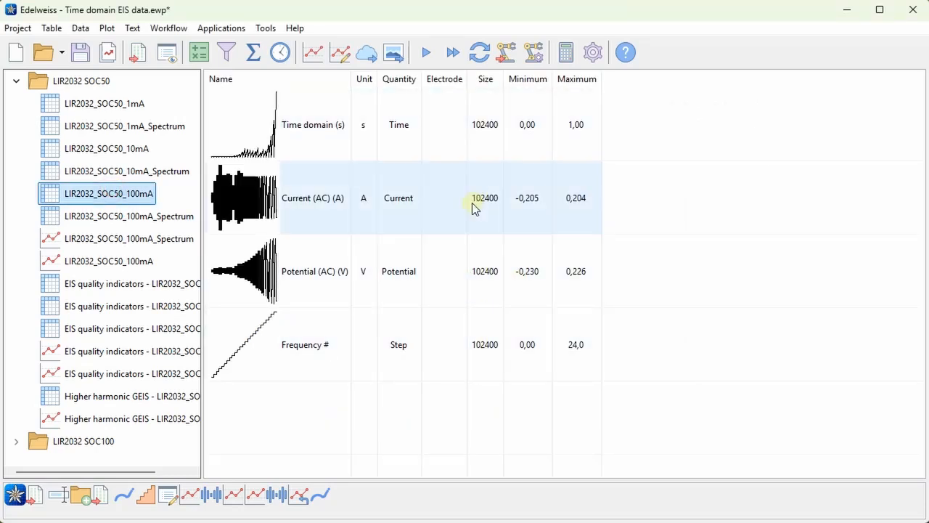
{"action": "left_click", "coordinate": [80, 28]}
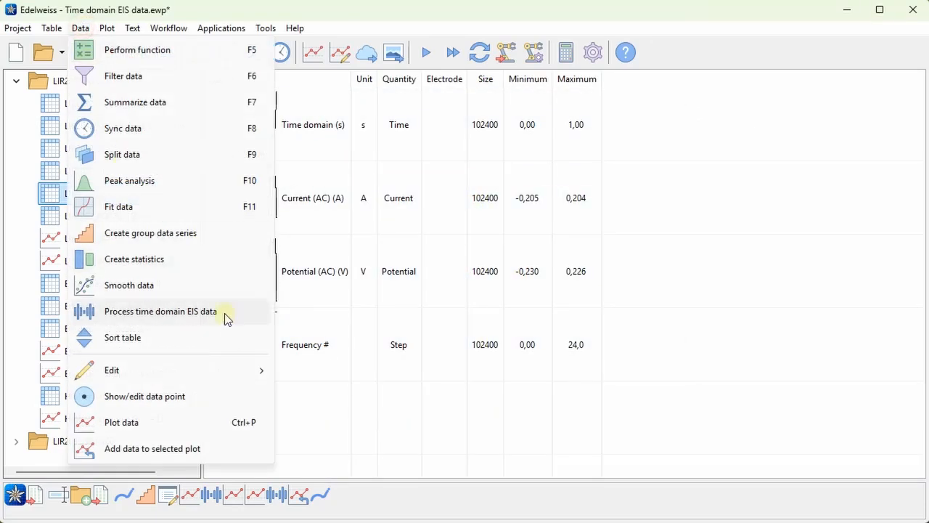
{"action": "left_click", "coordinate": [226, 313]}
{"action": "left_click", "coordinate": [200, 381]}
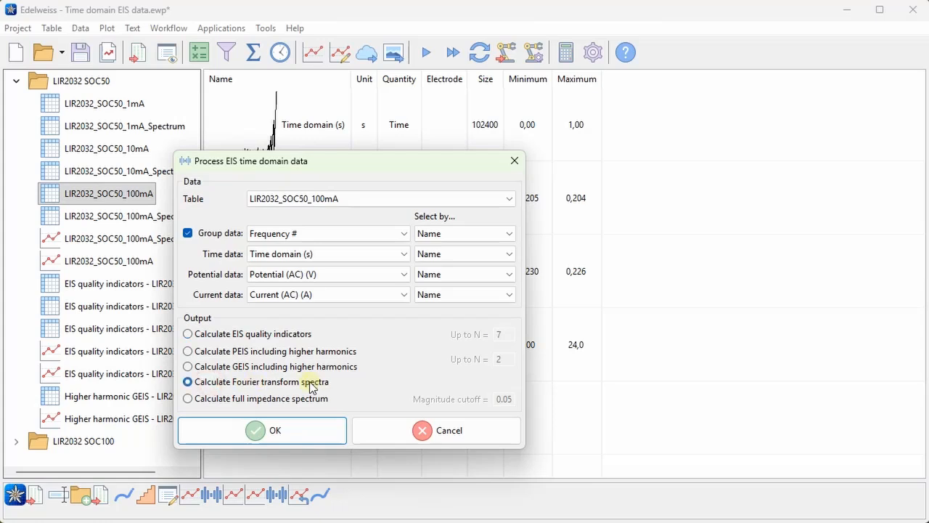
{"action": "left_click", "coordinate": [276, 432]}
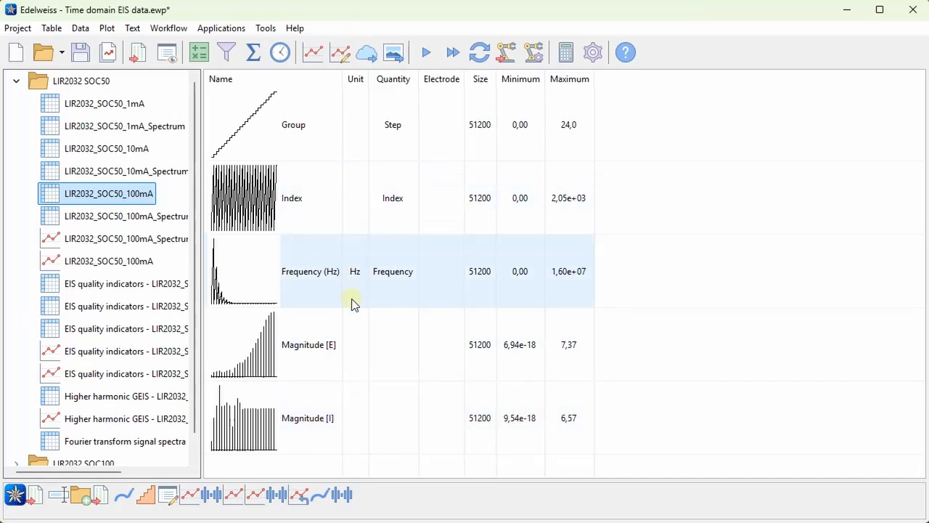
Set up a new plot of Magnitude [E] against Frequency (Hz), with trace colors split by Group and the legend Group %CL.
{"action": "left_click", "coordinate": [342, 285]}
{"action": "left_click", "coordinate": [349, 346], "text": "ctrl"}
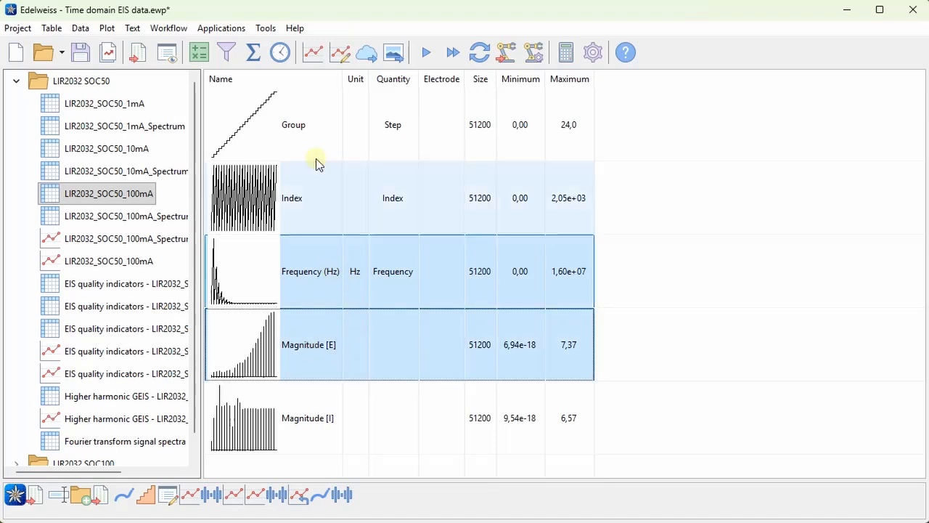
{"action": "left_click", "coordinate": [314, 52]}
{"action": "double_click", "coordinate": [156, 104]}
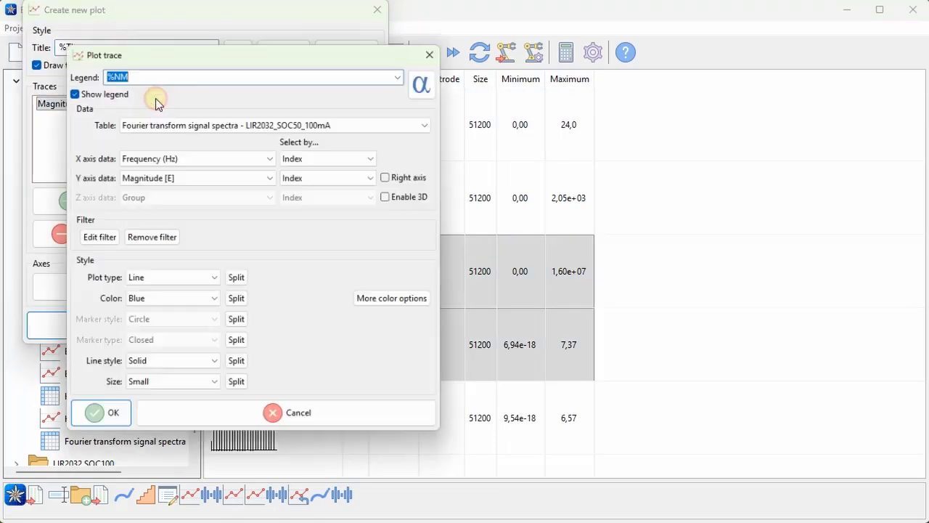
{"action": "left_click", "coordinate": [239, 301]}
{"action": "left_click", "coordinate": [127, 176]}
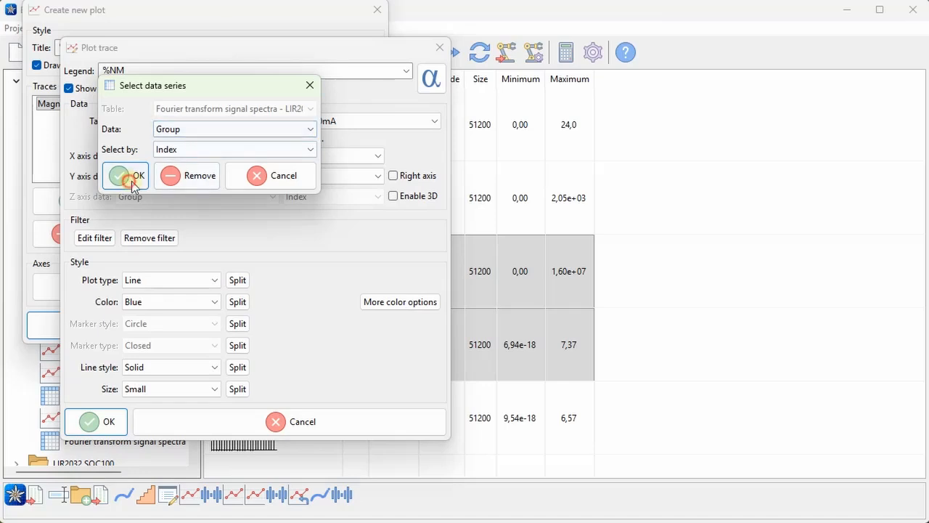
{"action": "left_click", "coordinate": [405, 70]}
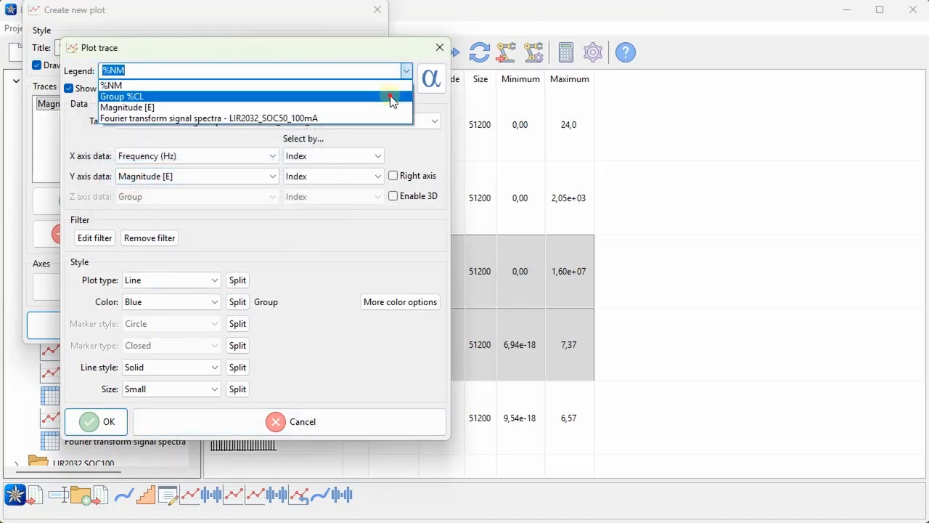
{"action": "left_click", "coordinate": [388, 90]}
{"action": "left_click", "coordinate": [116, 421]}
Give both the x-axis and y-axis of the Magnitude [E] plot a logarithmic scale and generate the plot.
{"action": "left_click", "coordinate": [138, 287]}
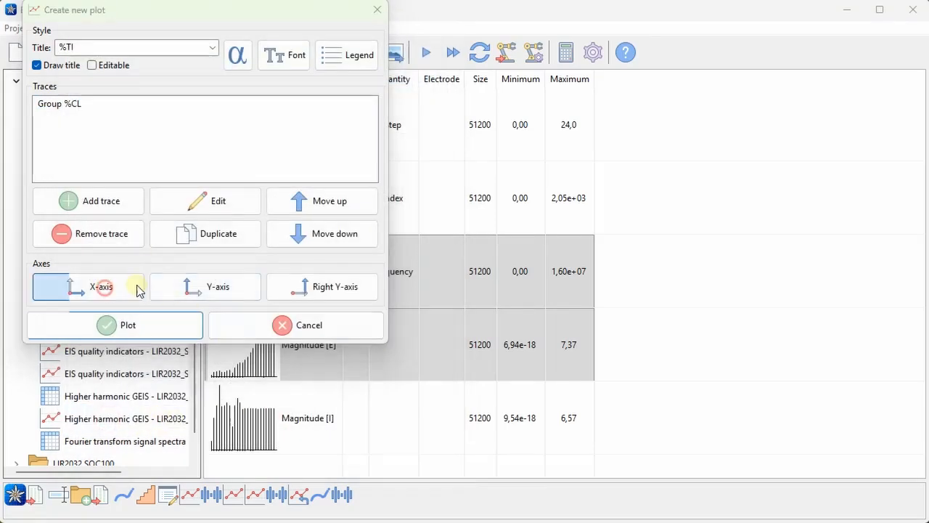
{"action": "left_click", "coordinate": [278, 237]}
{"action": "left_click", "coordinate": [197, 330]}
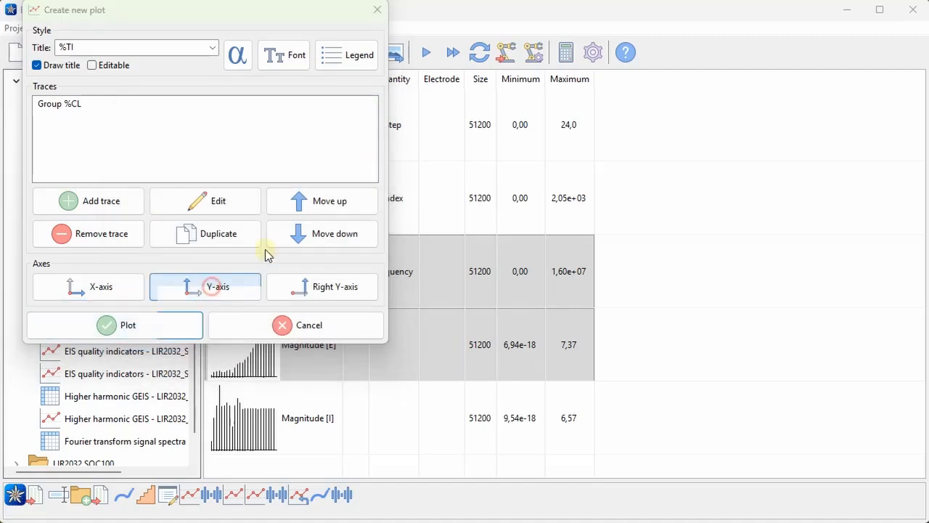
{"action": "left_click", "coordinate": [254, 286]}
{"action": "left_click", "coordinate": [318, 275]}
{"action": "left_click", "coordinate": [236, 383]}
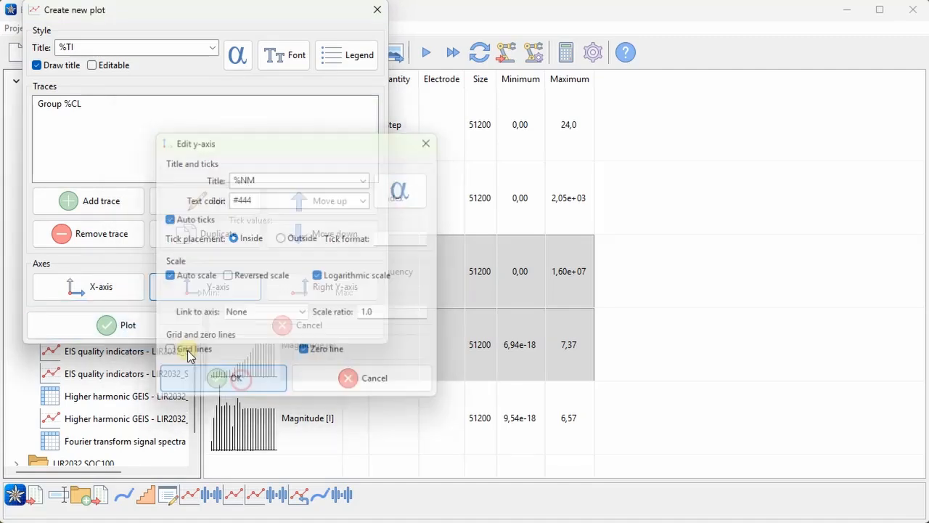
{"action": "left_click", "coordinate": [149, 326]}
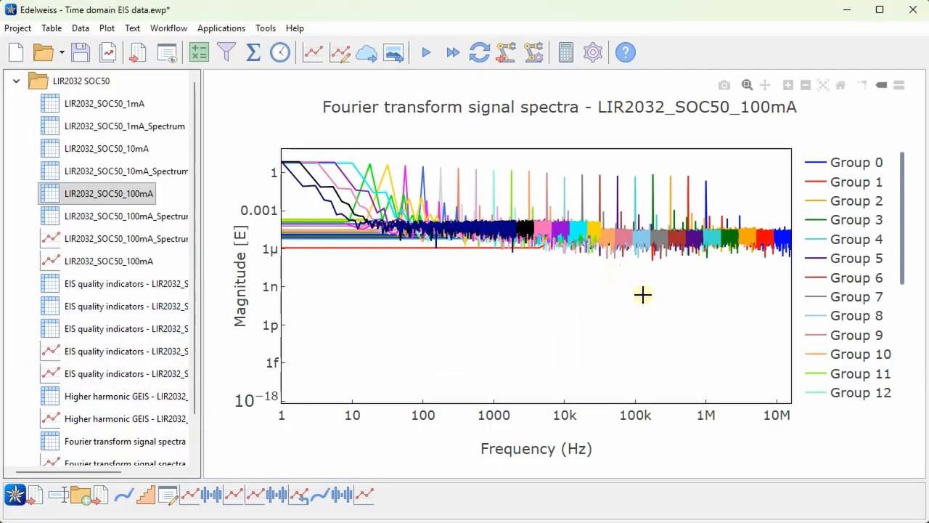
Narrow the magnitude axis range of the Fourier spectra plot, isolate the Group 0 trace and show Groups 1 to 5 again.
{"action": "left_click_drag", "start_coordinate": [611, 272], "coordinate": [604, 154]}
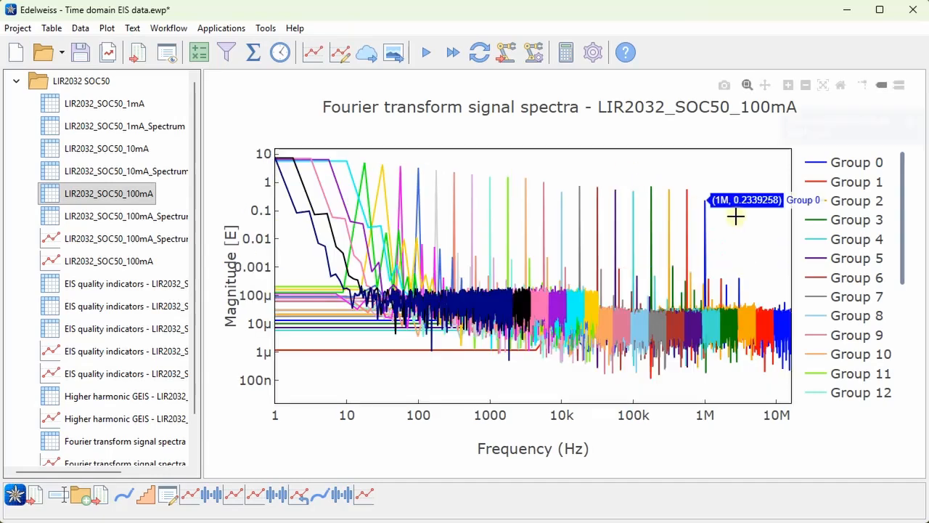
{"action": "double_click", "coordinate": [817, 169]}
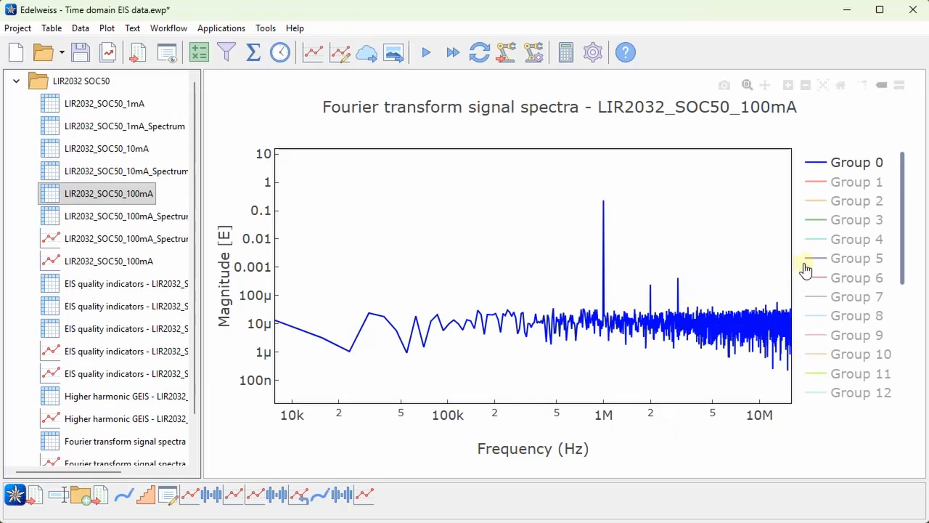
{"action": "left_click", "coordinate": [819, 187]}
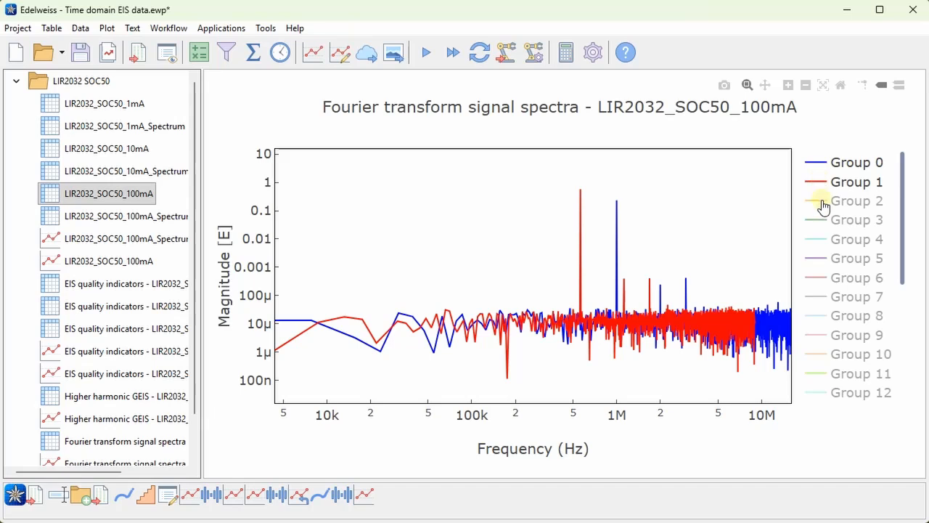
{"action": "left_click", "coordinate": [821, 203]}
{"action": "left_click", "coordinate": [819, 222]}
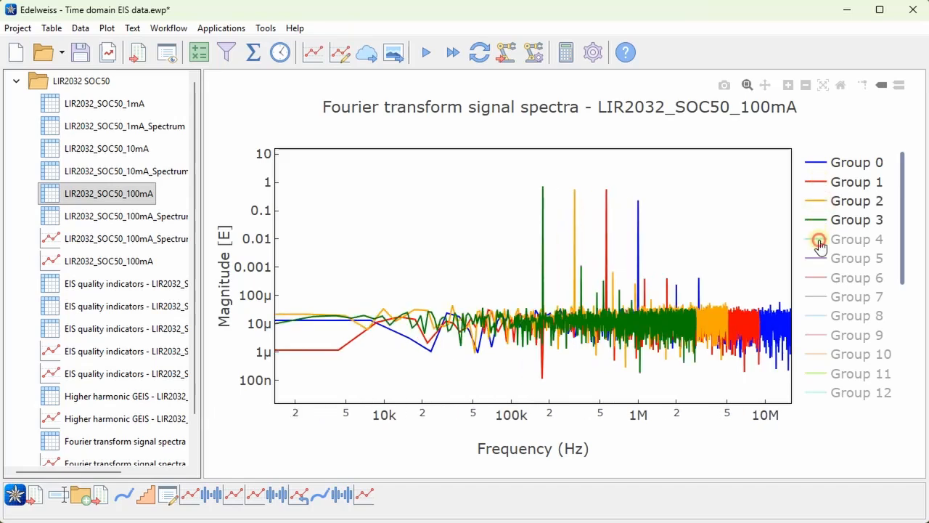
{"action": "left_click", "coordinate": [819, 241]}
{"action": "left_click", "coordinate": [819, 262]}
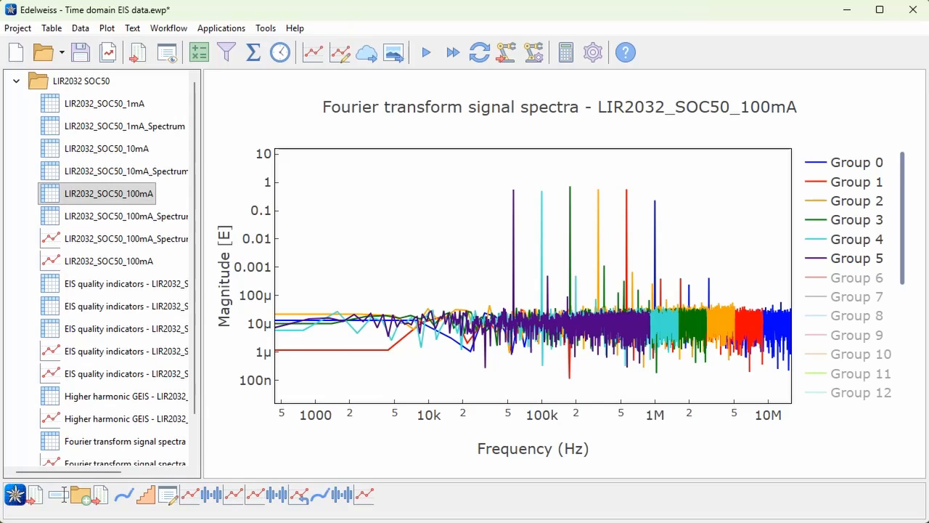
Calculate the full impedance spectrum of the LIR2032_SOC50_100mA table, grouped by Frequency #, with a magnitude cutoff of 0.05.
{"action": "scroll", "coordinate": [98, 268], "scroll_direction": "down", "scroll_amount": 2}
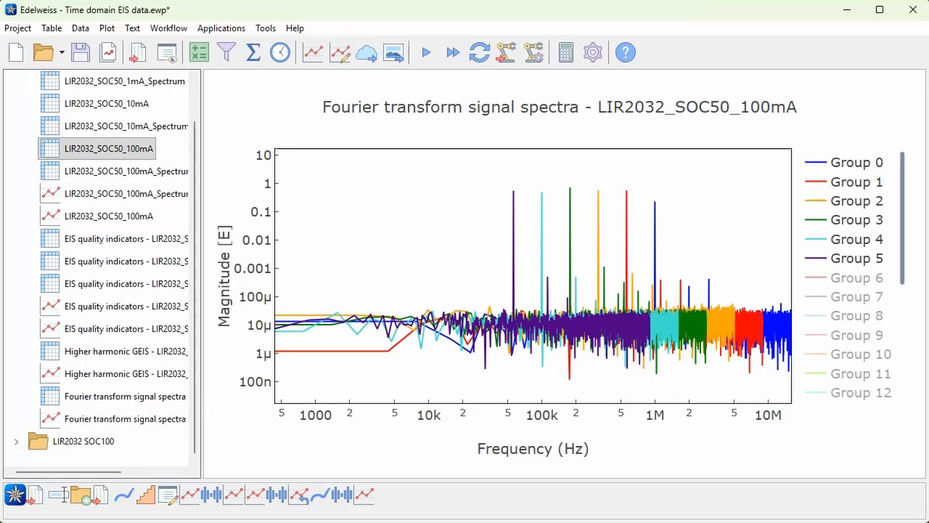
{"action": "left_click", "coordinate": [120, 149]}
{"action": "left_click", "coordinate": [80, 27]}
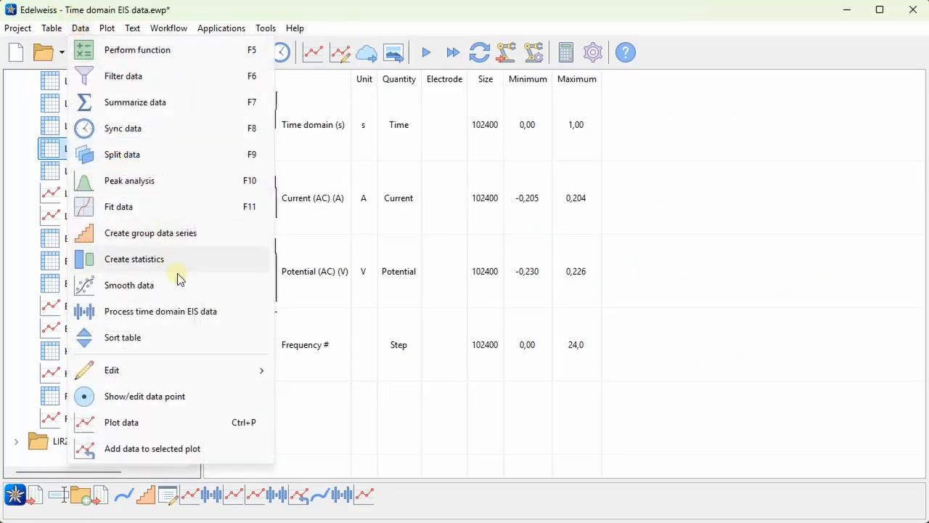
{"action": "left_click", "coordinate": [190, 309]}
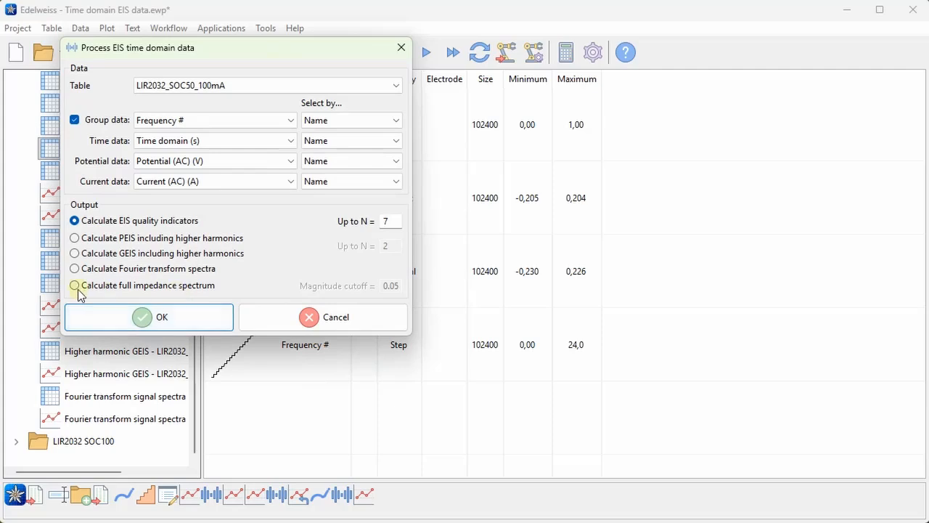
{"action": "left_click", "coordinate": [206, 287]}
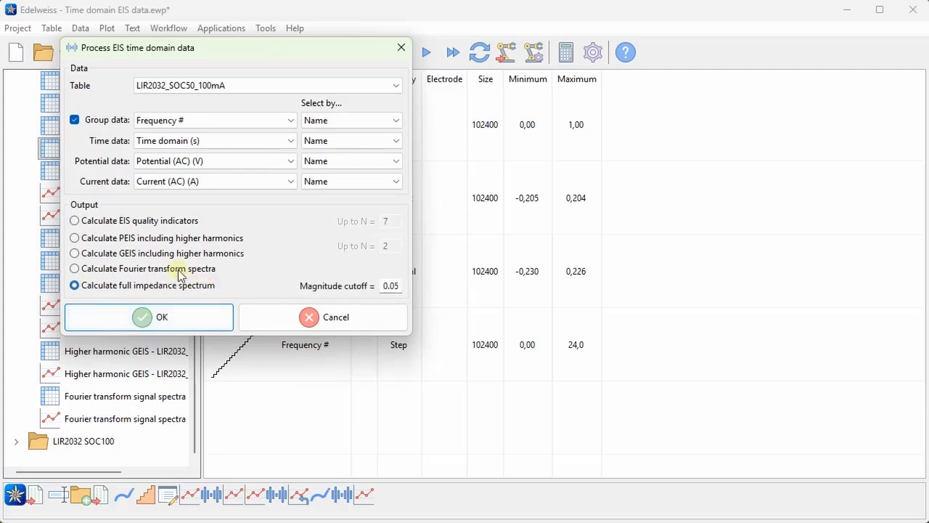
{"action": "left_click", "coordinate": [179, 320]}
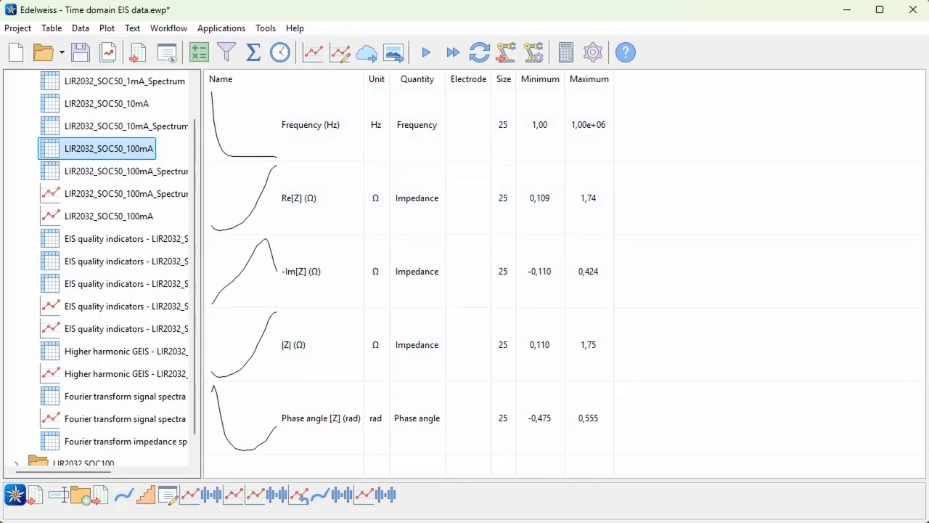
Collapse the LIR2032 SOC50 folder and open the 34 251212 LIR2032 SOC100 RT GPI 100mHz table in the LIR2032 SOC100 folder.
{"action": "scroll", "coordinate": [62, 149], "scroll_direction": "up", "scroll_amount": 1}
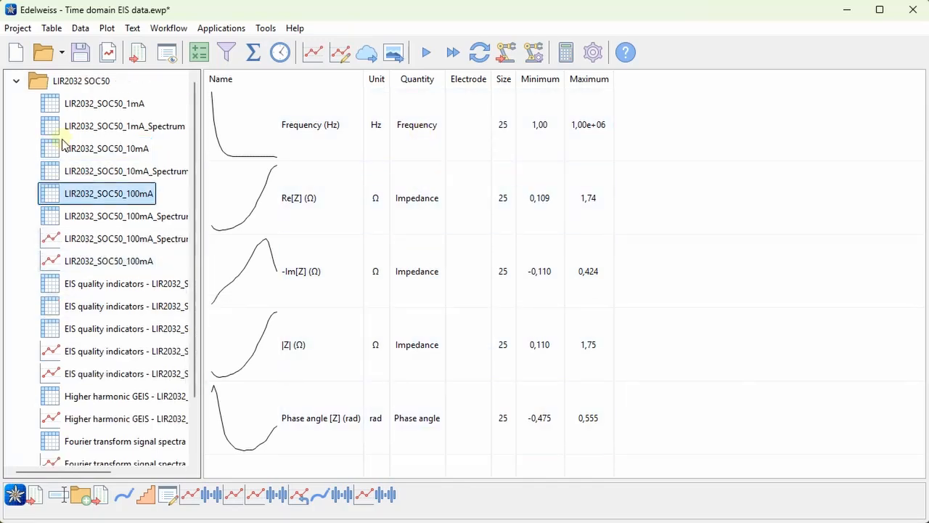
{"action": "left_click", "coordinate": [16, 81]}
{"action": "left_click", "coordinate": [16, 103]}
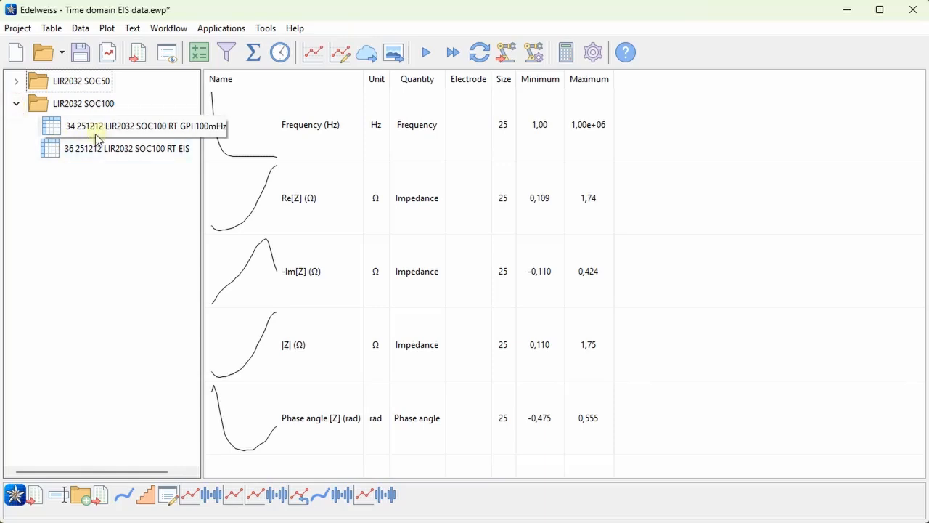
{"action": "left_click", "coordinate": [53, 129]}
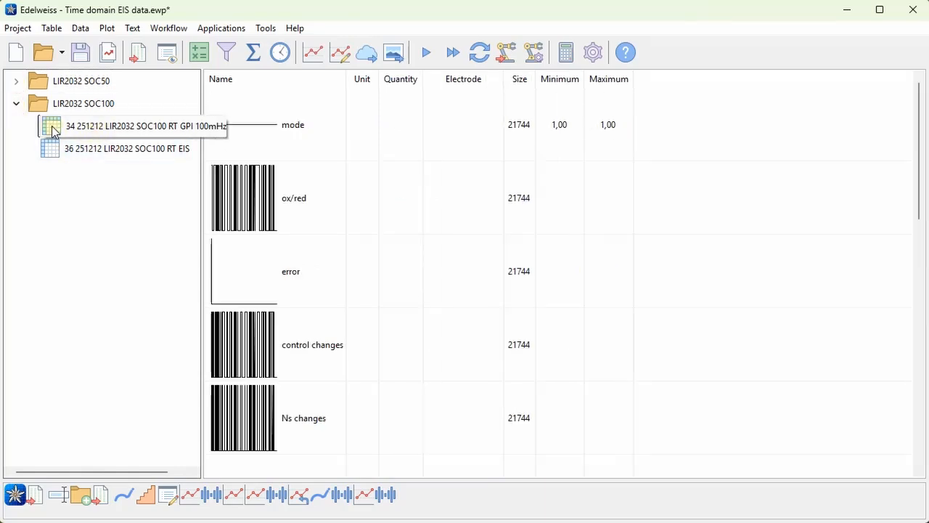
Plot Ewe/V and <I>/mA against time/s and rescale both vertical axes to separate the potential curve from the current curve.
{"action": "scroll", "coordinate": [595, 301], "scroll_direction": "down", "scroll_amount": 2}
{"action": "left_click", "coordinate": [380, 220]}
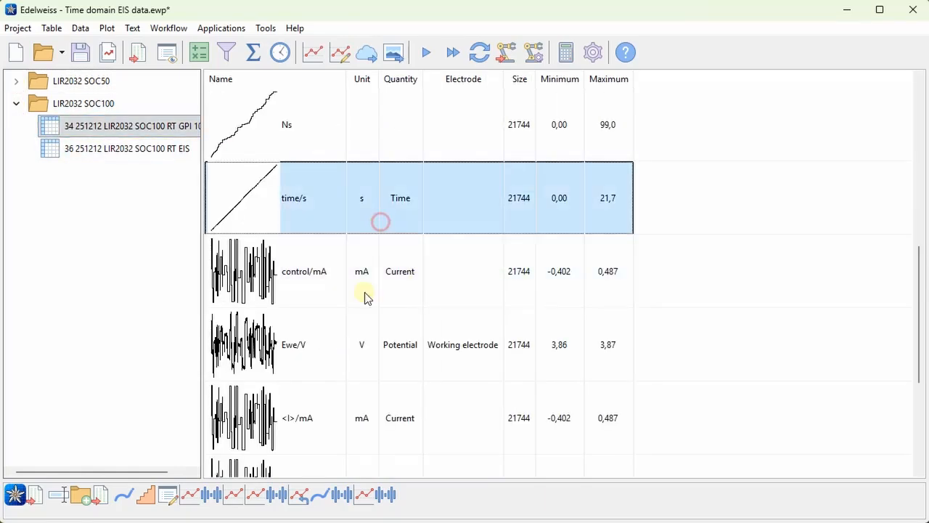
{"action": "left_click", "coordinate": [352, 340], "text": "ctrl"}
{"action": "left_click", "coordinate": [352, 416], "text": "ctrl"}
{"action": "left_click", "coordinate": [313, 52]}
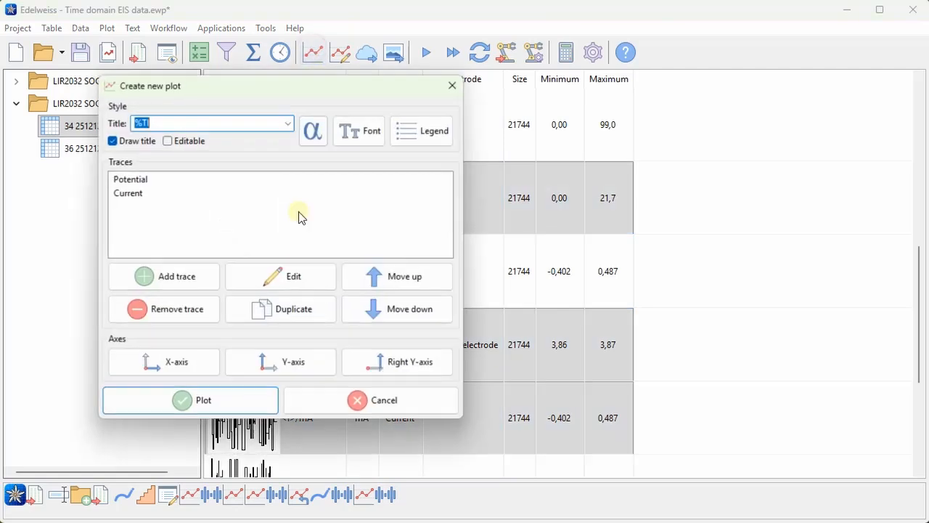
{"action": "left_click", "coordinate": [247, 393]}
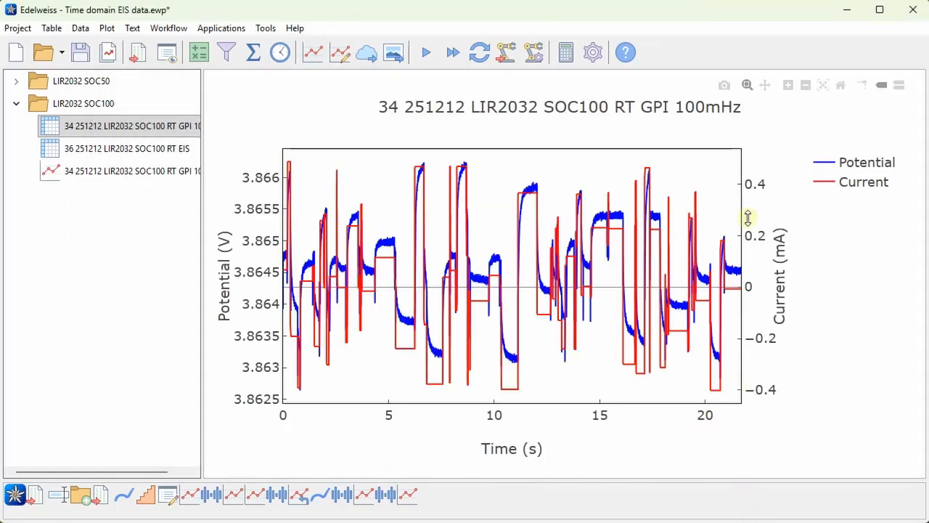
{"action": "left_click_drag", "start_coordinate": [753, 189], "coordinate": [749, 307]}
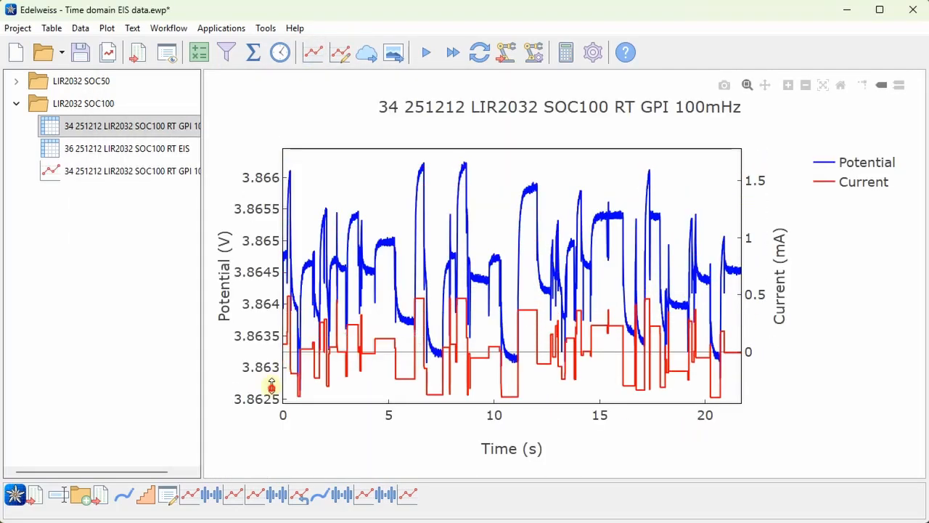
{"action": "left_click_drag", "start_coordinate": [270, 387], "coordinate": [272, 323]}
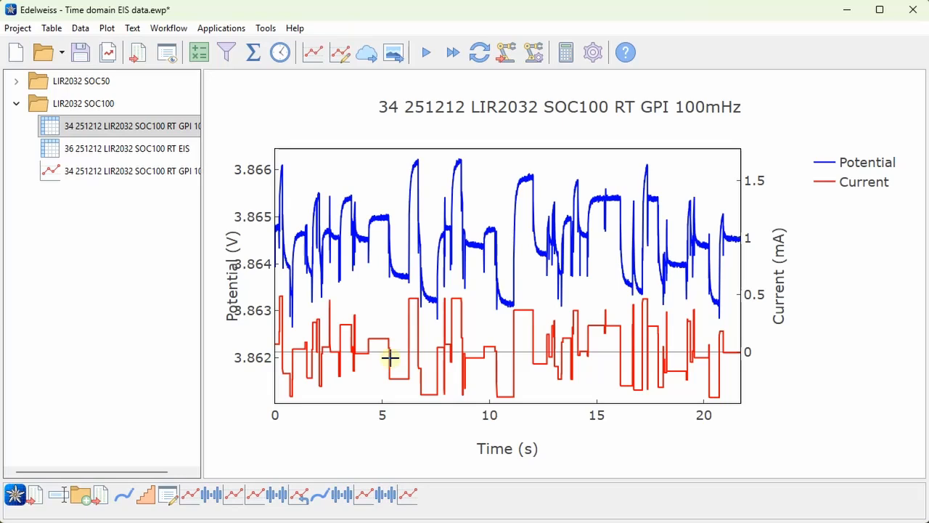
Calculate the full impedance spectrum of the 34 251212 LIR2032 SOC100 RT GPI 100mHz table without grouping, with a magnitude cutoff of 0.05.
{"action": "left_click", "coordinate": [106, 132]}
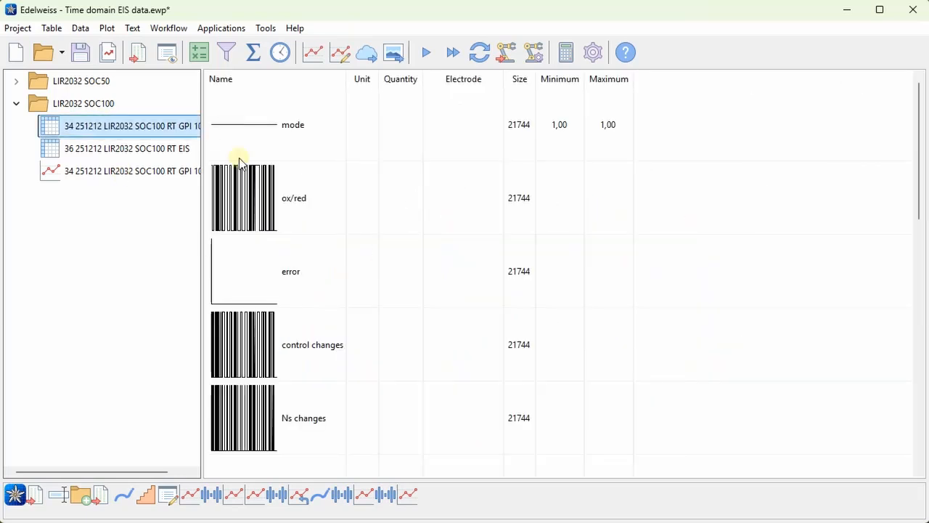
{"action": "left_click", "coordinate": [51, 27]}
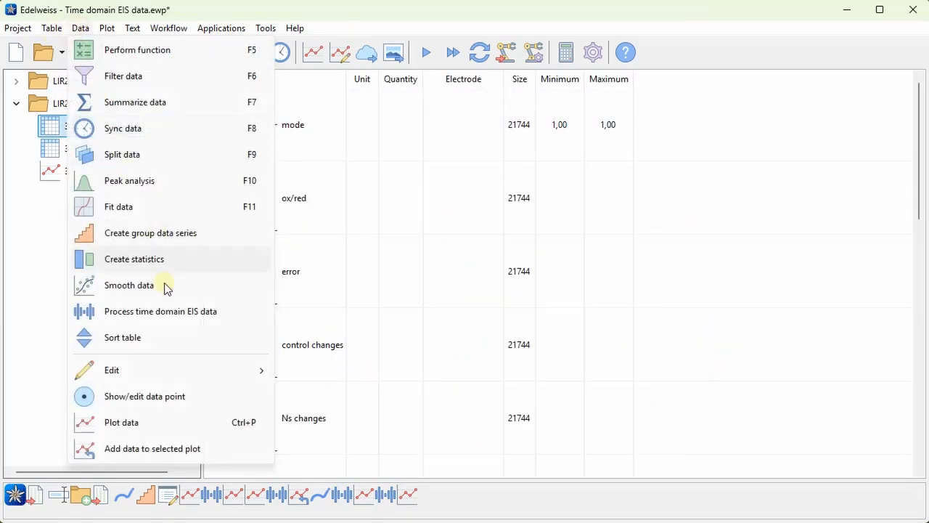
{"action": "left_click", "coordinate": [158, 309]}
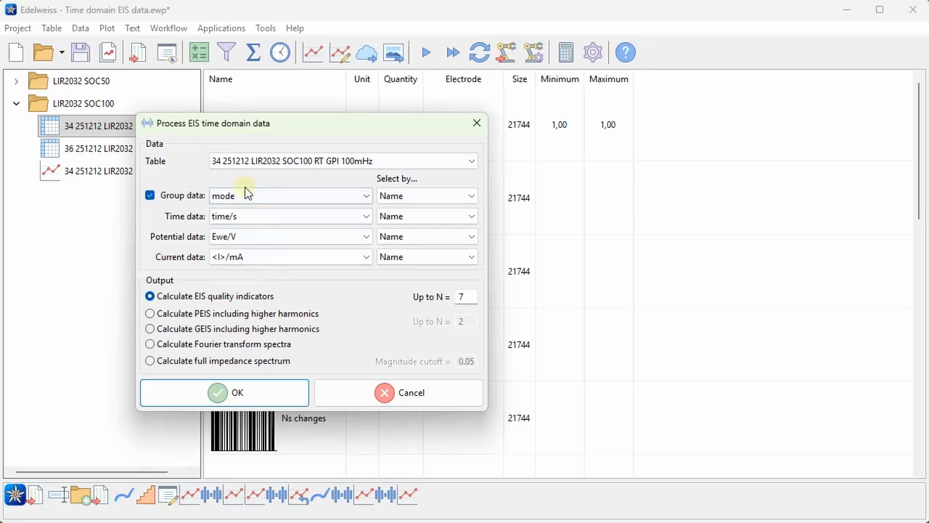
{"action": "left_click", "coordinate": [150, 196]}
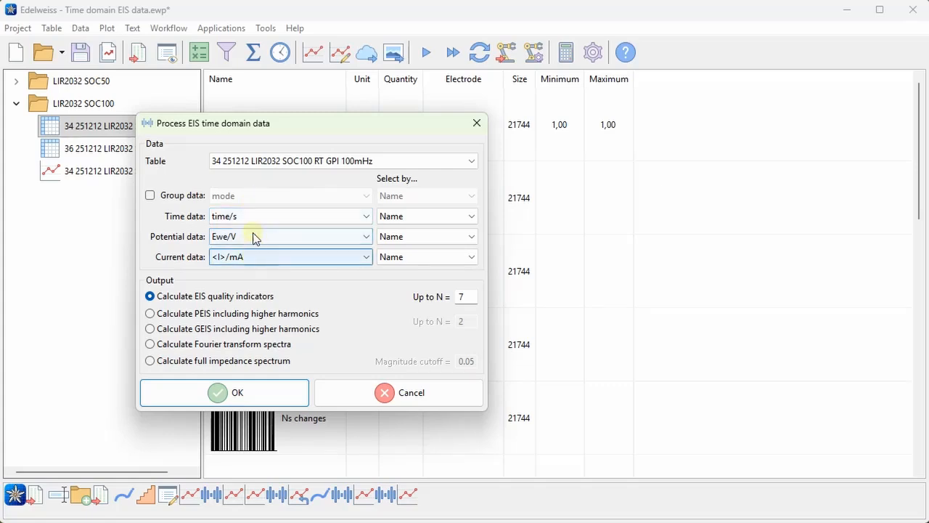
{"action": "left_click", "coordinate": [175, 365]}
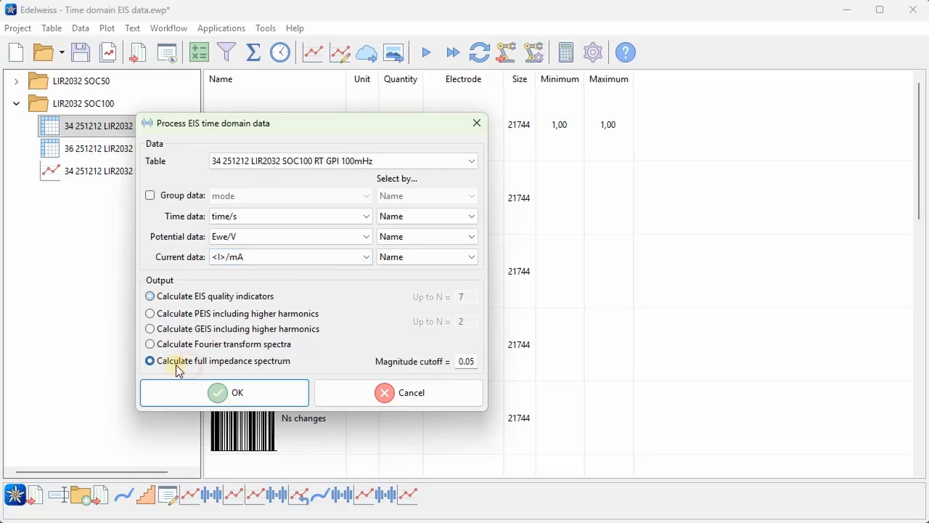
{"action": "left_click", "coordinate": [265, 388]}
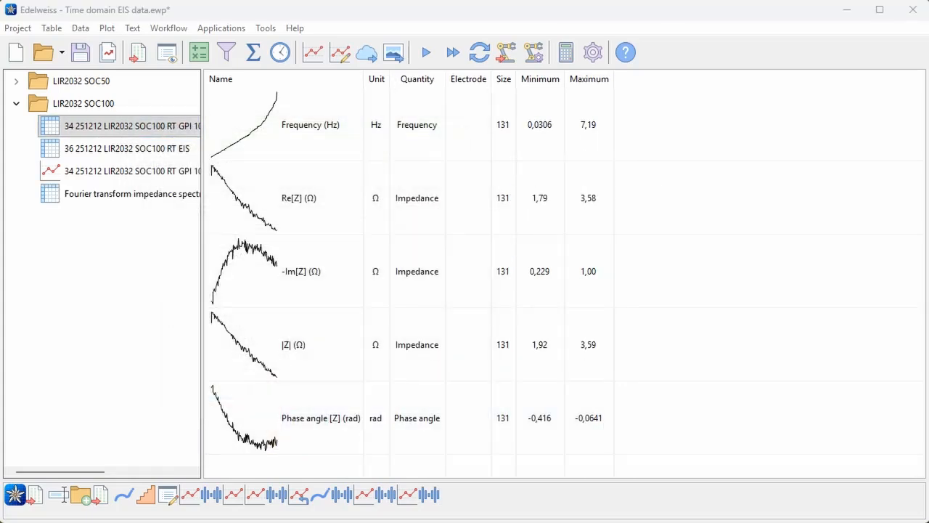
Open the 36 251212 LIR2032 SOC100 RT EIS table and simplify the unit of Re(Z)/Ohm to Ω.
{"action": "left_click", "coordinate": [120, 150]}
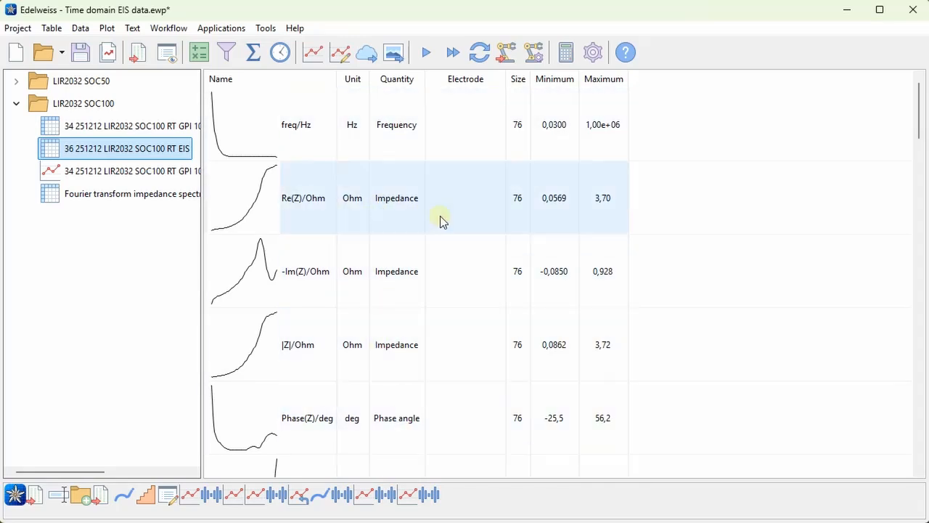
{"action": "left_click", "coordinate": [440, 215]}
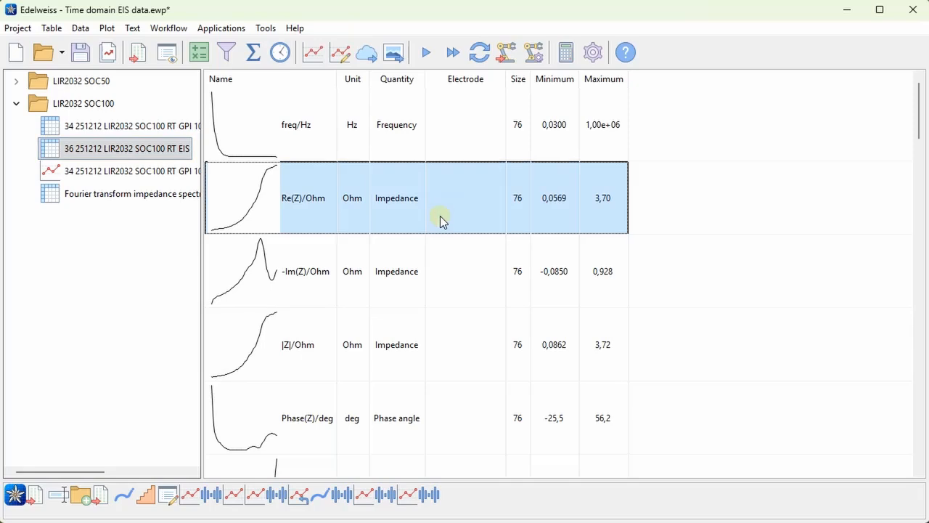
{"action": "key", "text": "ctrl+u"}
{"action": "left_click", "coordinate": [259, 219]}
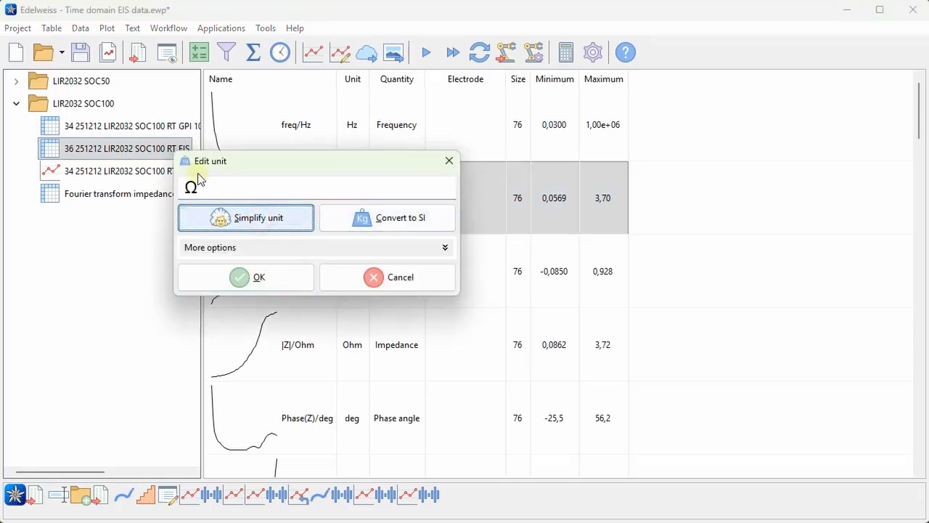
{"action": "left_click", "coordinate": [296, 276]}
Simplify the units of the -Im(Z)/Ohm and |Z|/Ohm data series to Ω.
{"action": "left_click", "coordinate": [444, 277]}
{"action": "key", "text": "ctrl+u"}
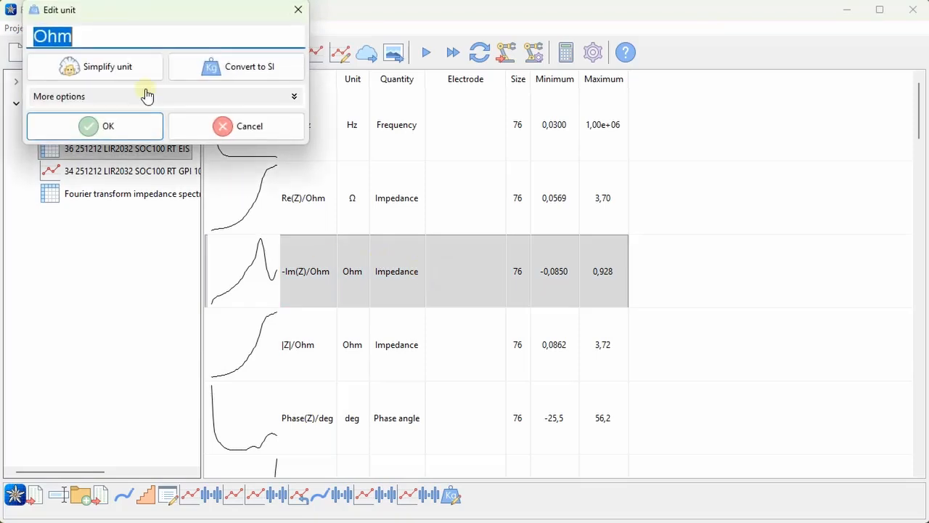
{"action": "left_click", "coordinate": [104, 69]}
{"action": "left_click", "coordinate": [128, 133]}
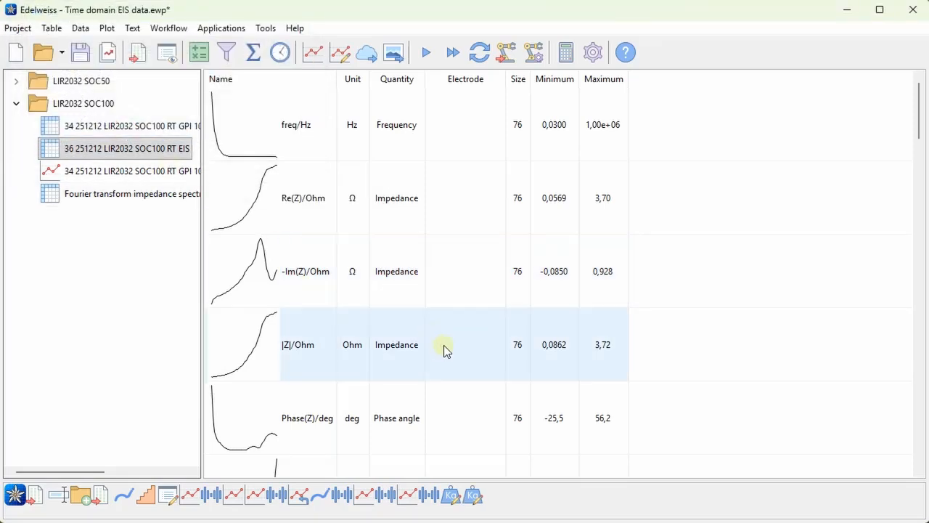
{"action": "left_click", "coordinate": [440, 347]}
{"action": "key", "text": "ctrl+u"}
{"action": "left_click", "coordinate": [118, 65]}
{"action": "left_click", "coordinate": [108, 126]}
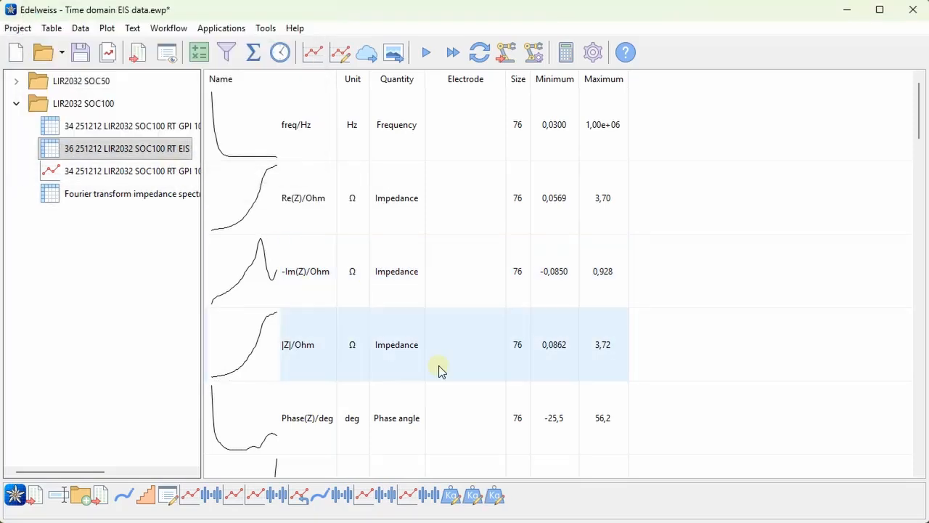
Simplify the unit of Phase(Z)/deg to rad and recalculate its values to match.
{"action": "left_click", "coordinate": [439, 400]}
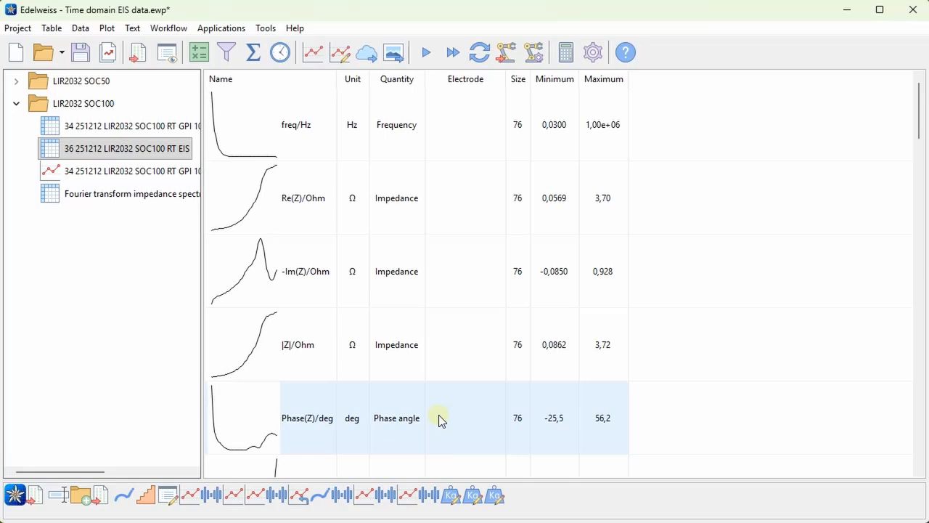
{"action": "left_click", "coordinate": [439, 417]}
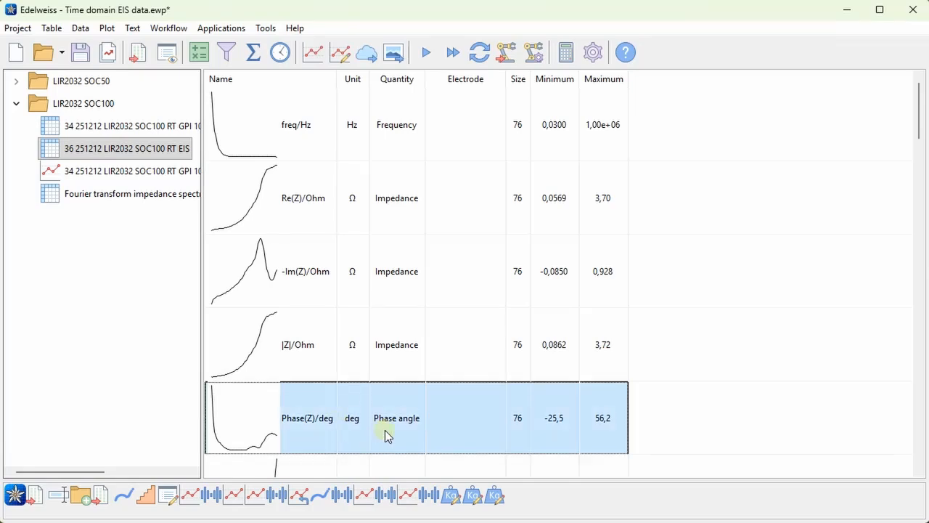
{"action": "key", "text": "ctrl+u"}
{"action": "left_click", "coordinate": [176, 119]}
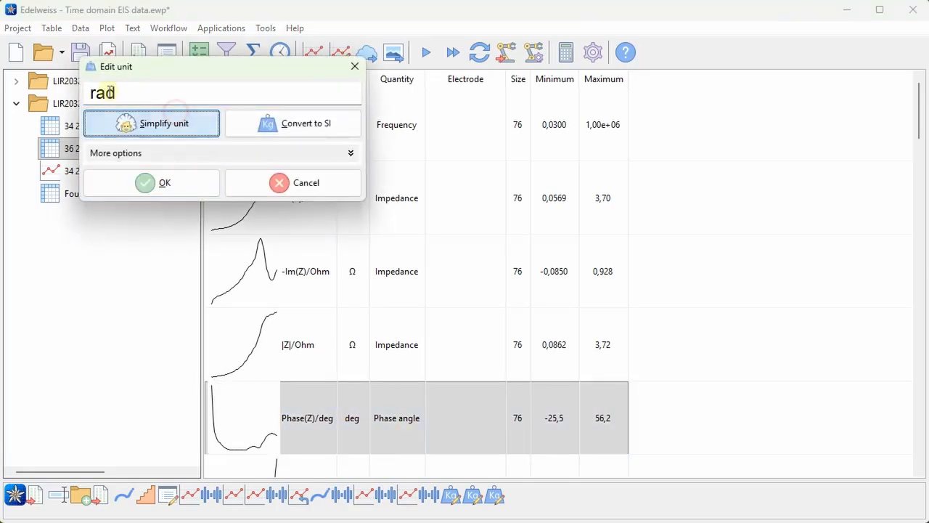
{"action": "left_click", "coordinate": [169, 185]}
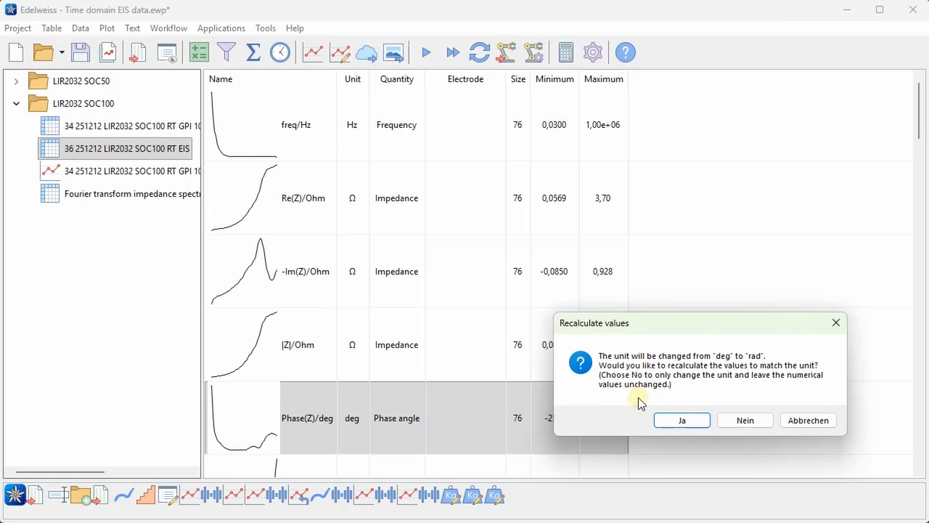
{"action": "left_click", "coordinate": [683, 420]}
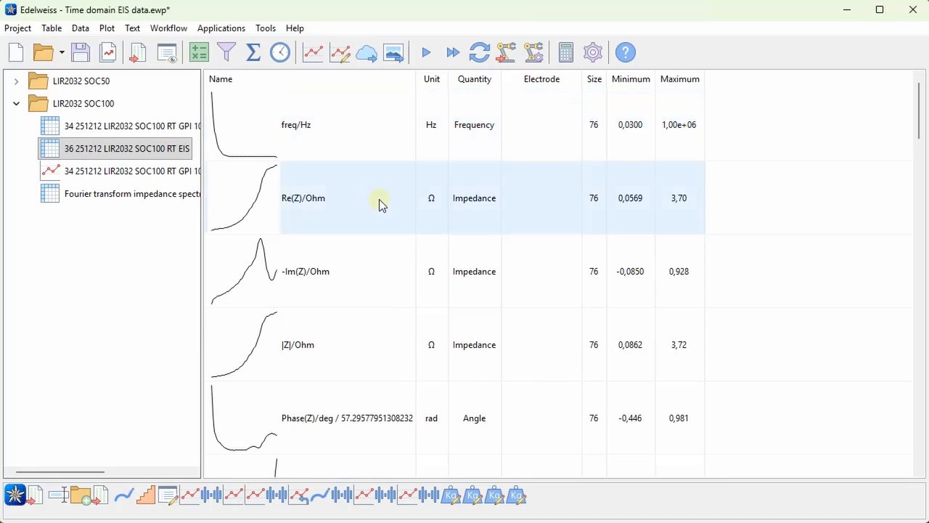
Create a Nyquist plot from the Re(Z)/Ohm and -Im(Z)/Ohm series of the SOC100 RT EIS table.
{"action": "left_click", "coordinate": [380, 200]}
{"action": "left_click", "coordinate": [397, 259], "text": "ctrl"}
{"action": "left_click", "coordinate": [227, 29]}
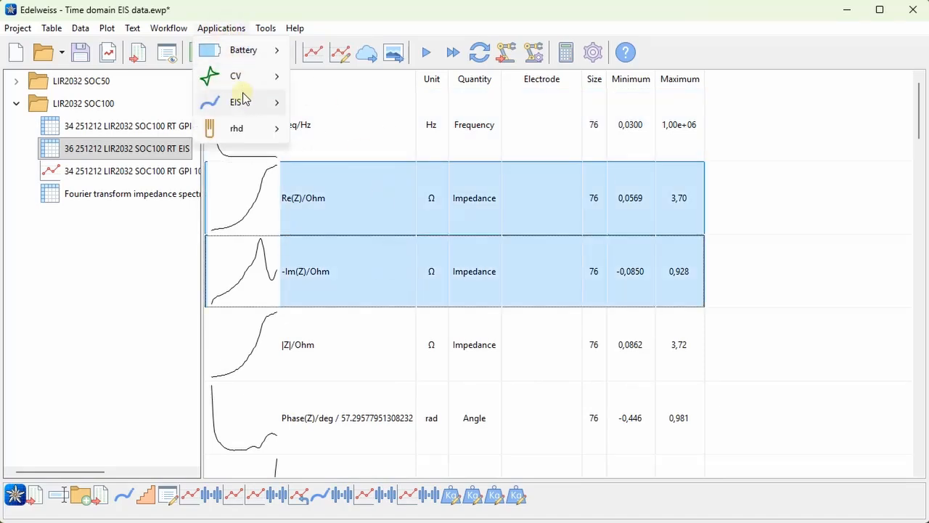
{"action": "mouse_move", "coordinate": [239, 94]}
{"action": "left_click", "coordinate": [348, 104]}
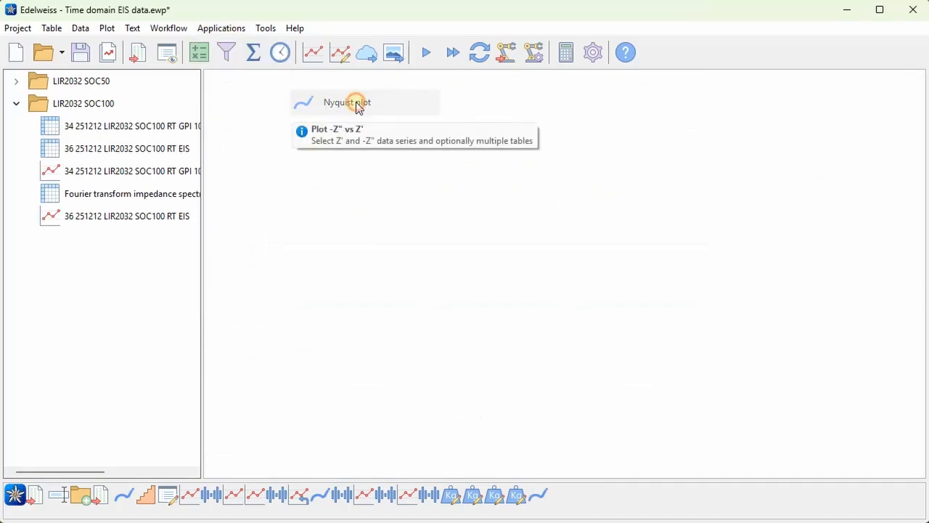
Add Re[Z] and -Im[Z] from the Fourier transform impedance table to the 36 251212 LIR2032 SOC100 RT EIS Nyquist plot.
{"action": "left_click", "coordinate": [112, 194]}
{"action": "left_click", "coordinate": [387, 215]}
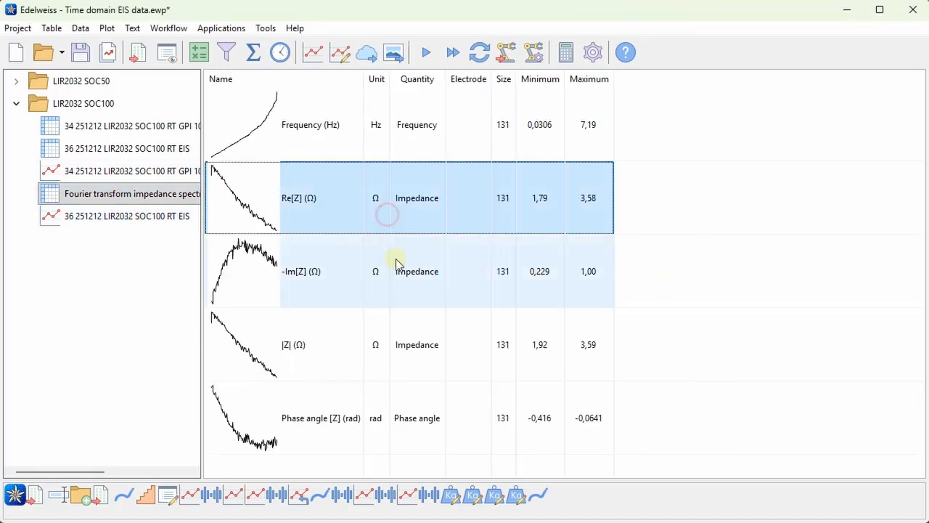
{"action": "left_click", "coordinate": [394, 261], "text": "shift"}
{"action": "left_click_drag", "start_coordinate": [457, 197], "coordinate": [151, 214]}
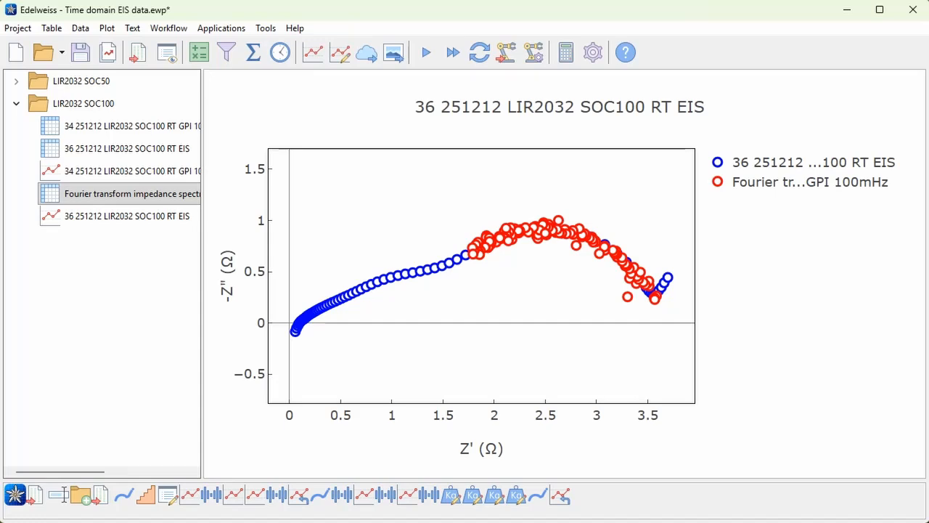
Apply the Smooth FT-EIS.eww workflow to the Fourier transform impedance table by importing it.
{"action": "left_click", "coordinate": [174, 198]}
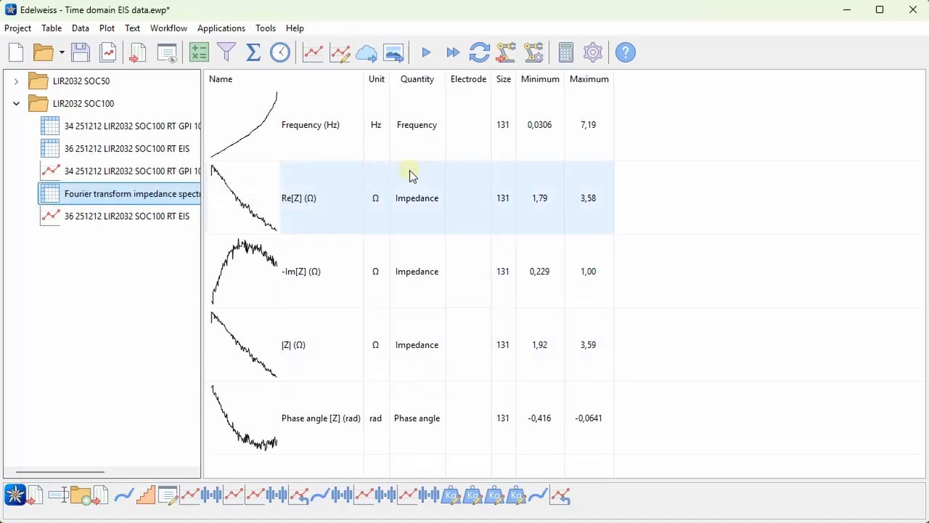
{"action": "left_click", "coordinate": [509, 57]}
{"action": "left_click", "coordinate": [217, 155]}
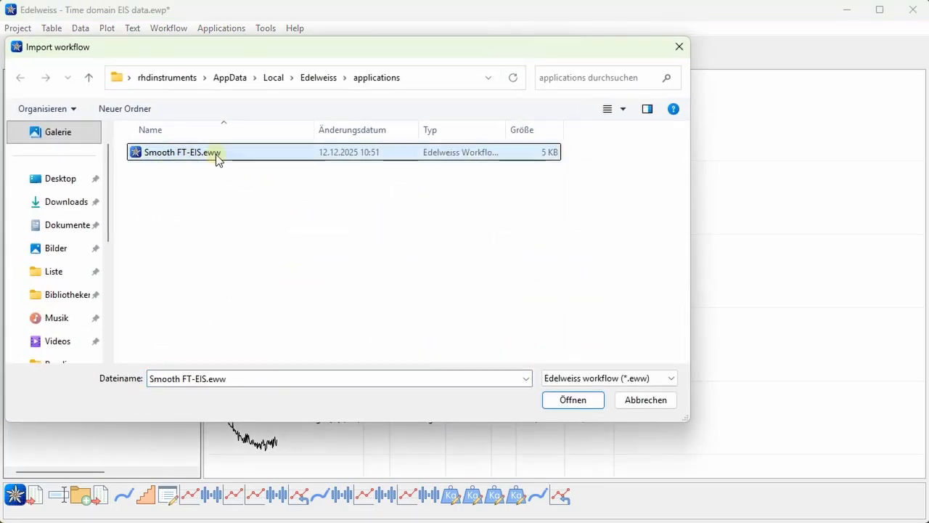
{"action": "double_click", "coordinate": [216, 154]}
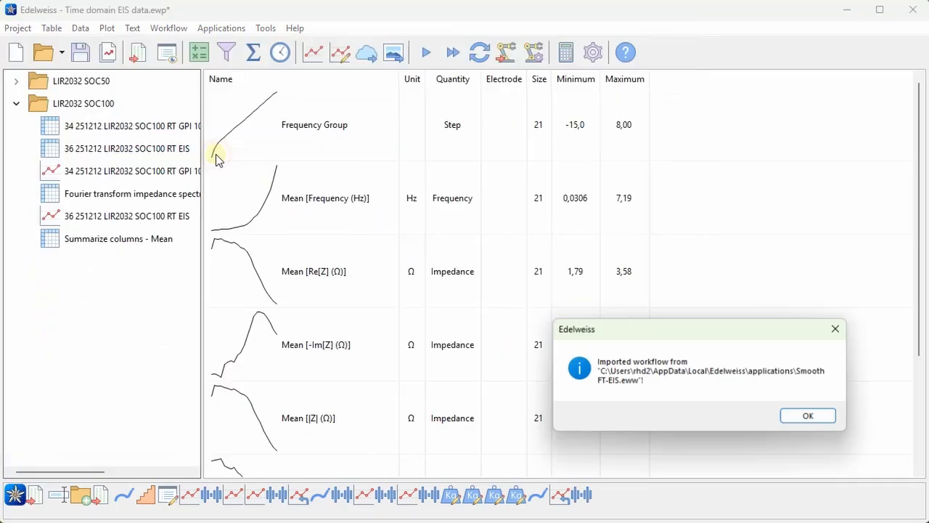
{"action": "left_click", "coordinate": [826, 415]}
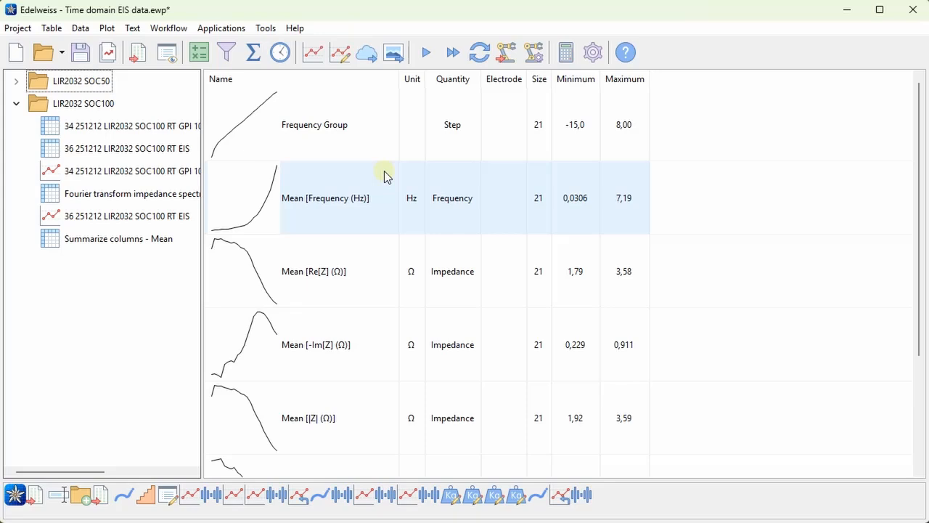
Add Mean [Re[Z] (Ω)] and Mean [-Im[Z] (Ω)] from the Summarize columns - Mean table to the Nyquist plot.
{"action": "left_click", "coordinate": [376, 279]}
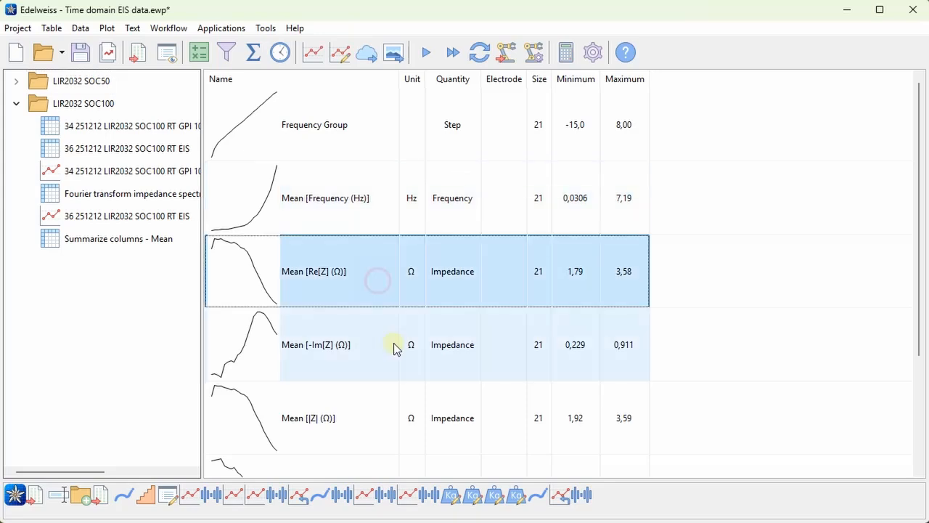
{"action": "left_click", "coordinate": [418, 347], "text": "ctrl"}
{"action": "left_click_drag", "start_coordinate": [435, 284], "coordinate": [155, 217]}
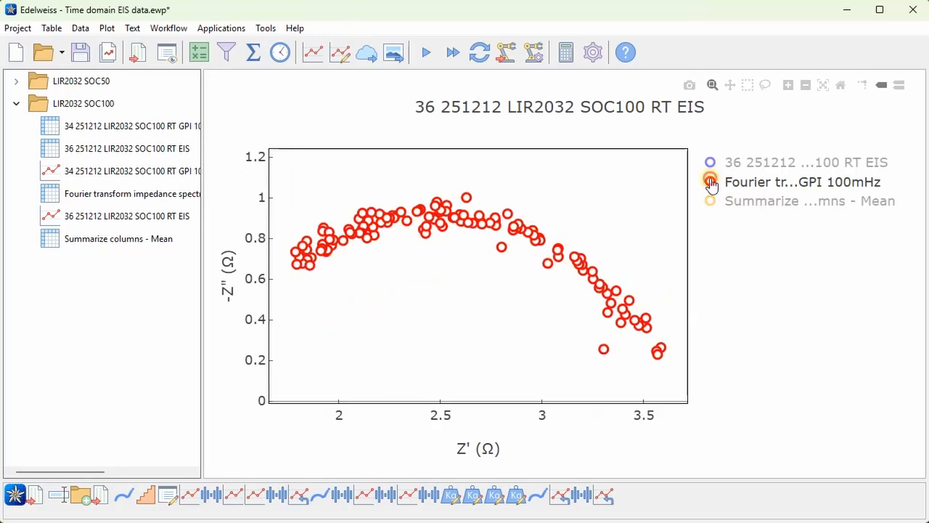
Compare the raw Fourier trace with the Mean trace, then hide the raw trace and show the RT EIS and Mean traces together.
{"action": "double_click", "coordinate": [708, 181]}
{"action": "left_click", "coordinate": [711, 202]}
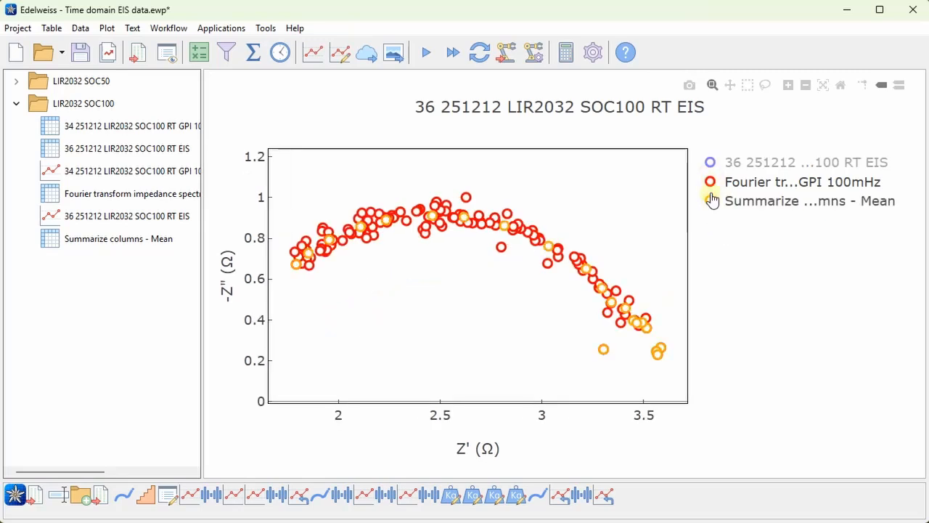
{"action": "left_click", "coordinate": [711, 182]}
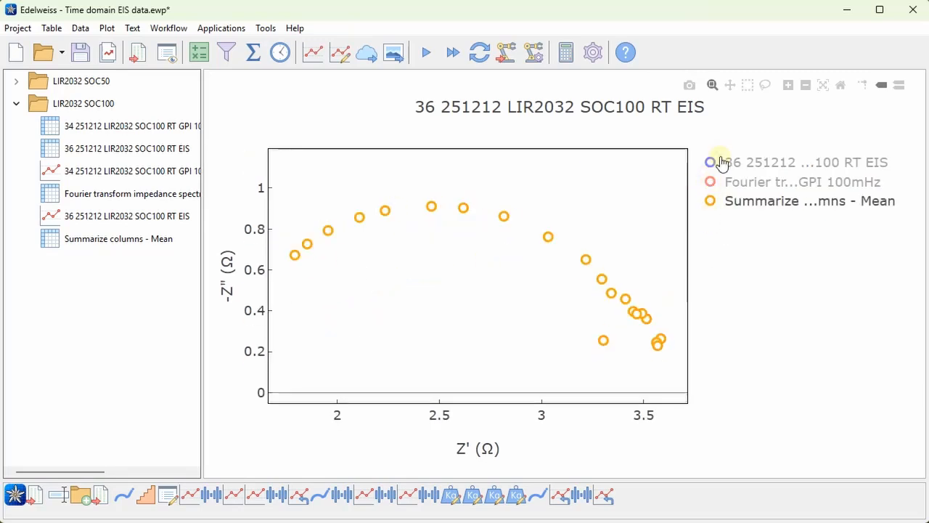
{"action": "left_click", "coordinate": [722, 163]}
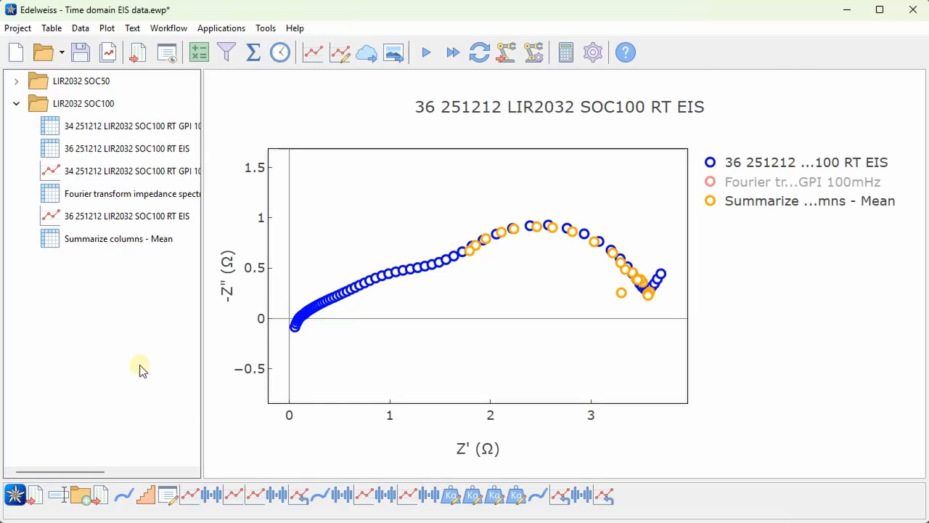
Create a Bode plot from freq/Hz, |Z|/Ohm and the phase series in radians of the SOC100 RT EIS table.
{"action": "left_click", "coordinate": [123, 148]}
{"action": "left_click", "coordinate": [352, 136]}
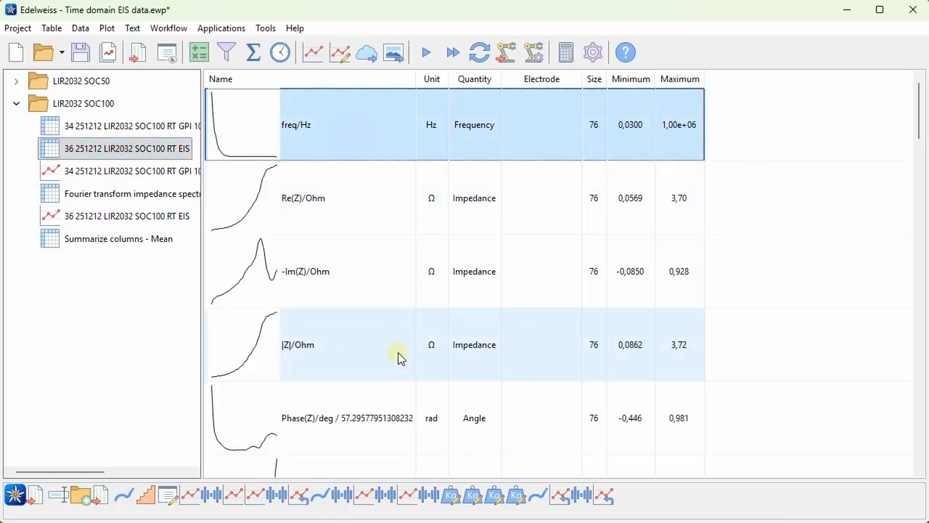
{"action": "left_click", "coordinate": [395, 348], "text": "ctrl"}
{"action": "left_click", "coordinate": [400, 396], "text": "ctrl"}
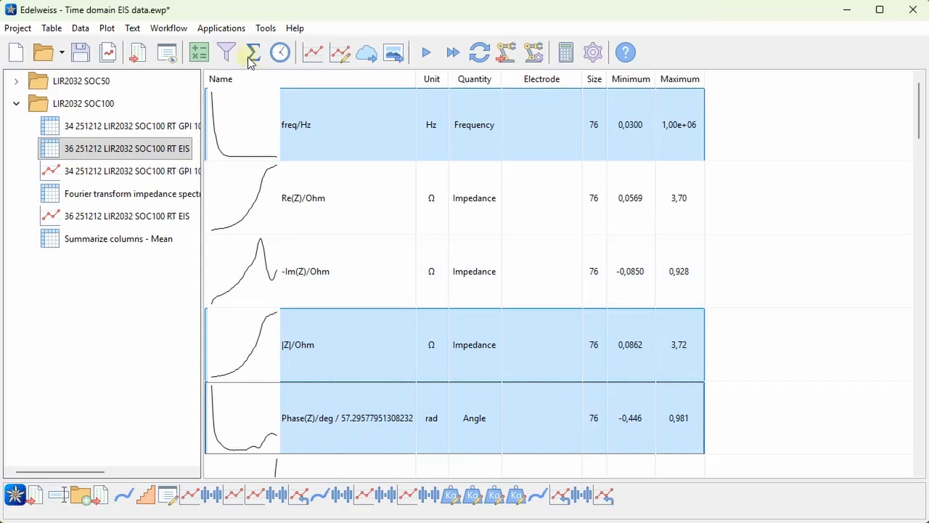
{"action": "left_click", "coordinate": [233, 32]}
{"action": "mouse_move", "coordinate": [235, 102]}
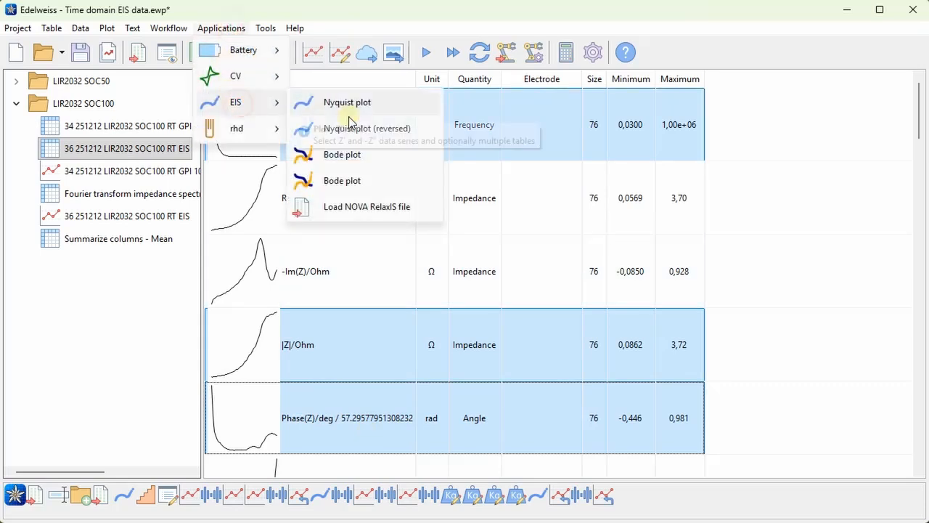
{"action": "left_click", "coordinate": [336, 159]}
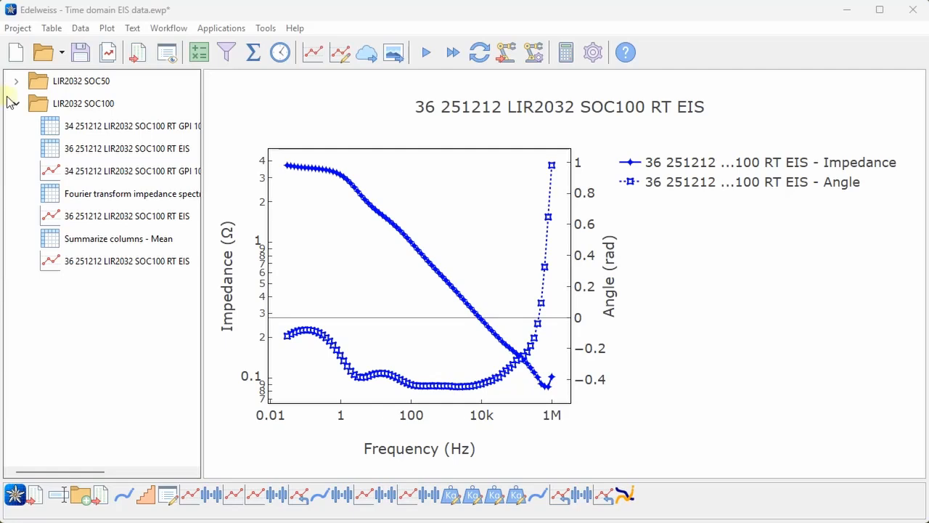
Add Frequency (Hz), |Z| (Ω) and Phase angle [Z] (rad) from the SOC100 Fourier transform impedance table to the Bode plot.
{"action": "left_click", "coordinate": [130, 194]}
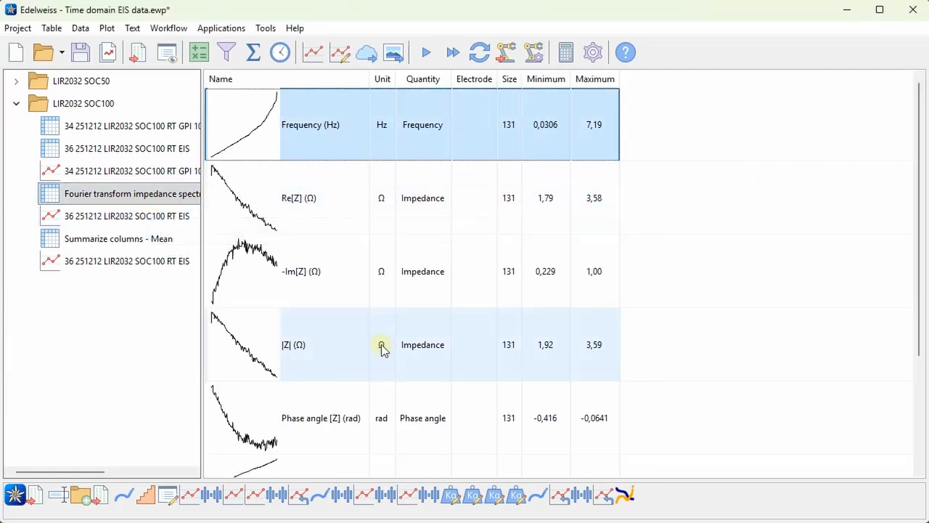
{"action": "left_click", "coordinate": [382, 347], "text": "ctrl"}
{"action": "left_click", "coordinate": [383, 424], "text": "ctrl"}
{"action": "left_click_drag", "start_coordinate": [431, 348], "coordinate": [120, 265]}
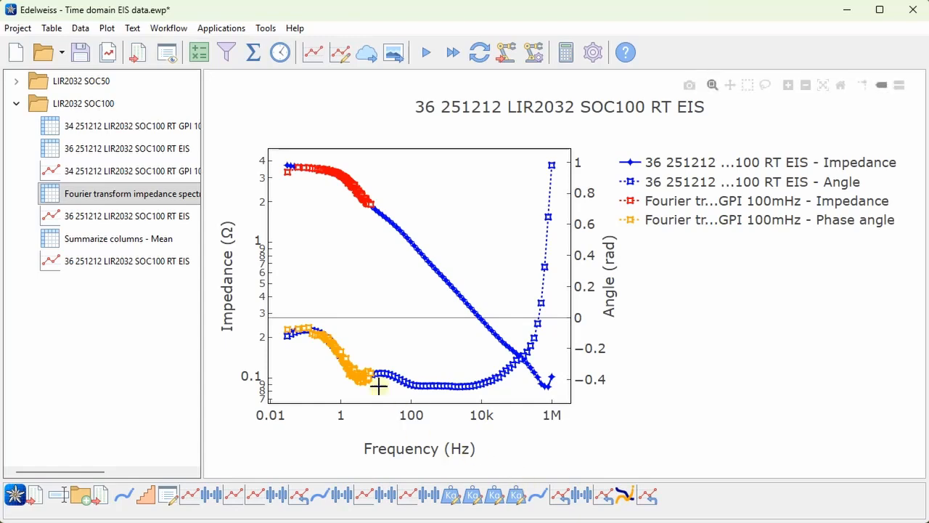
{"action": "left_click_drag", "start_coordinate": [384, 292], "coordinate": [276, 346]}
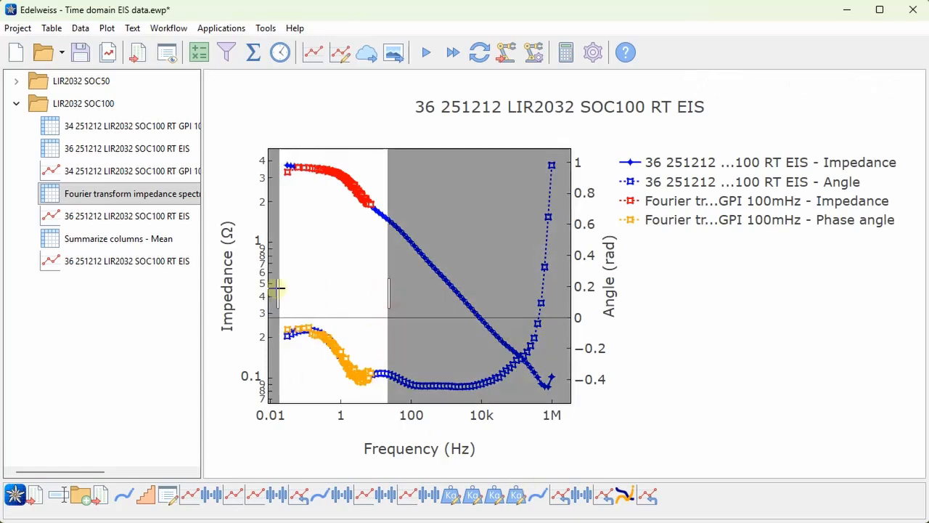
{"action": "left_click_drag", "start_coordinate": [596, 191], "coordinate": [579, 97]}
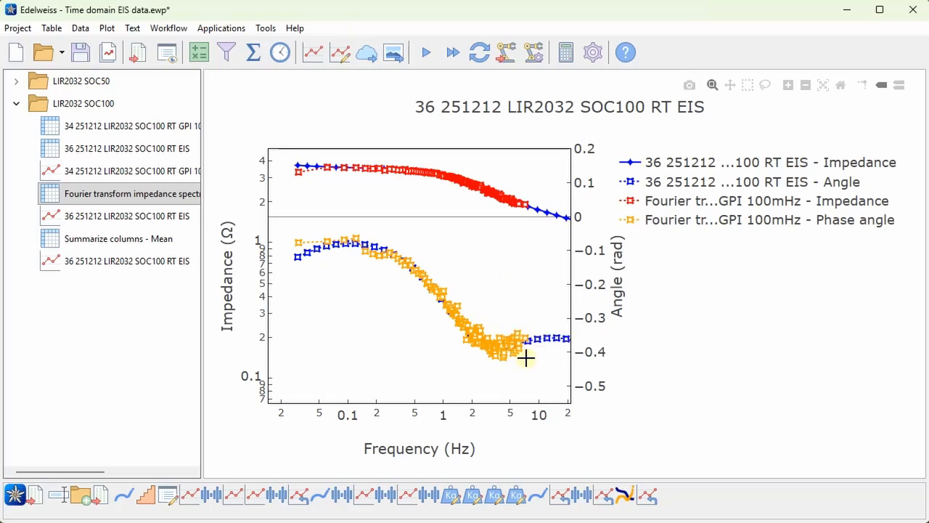
Add Mean [Frequency (Hz)], Mean [|Z| (Ω)] and Mean [Phase angle [Z] (rad)] from the Summarize columns - Mean table to the Bode plot.
{"action": "left_click", "coordinate": [122, 242]}
{"action": "left_click", "coordinate": [345, 205]}
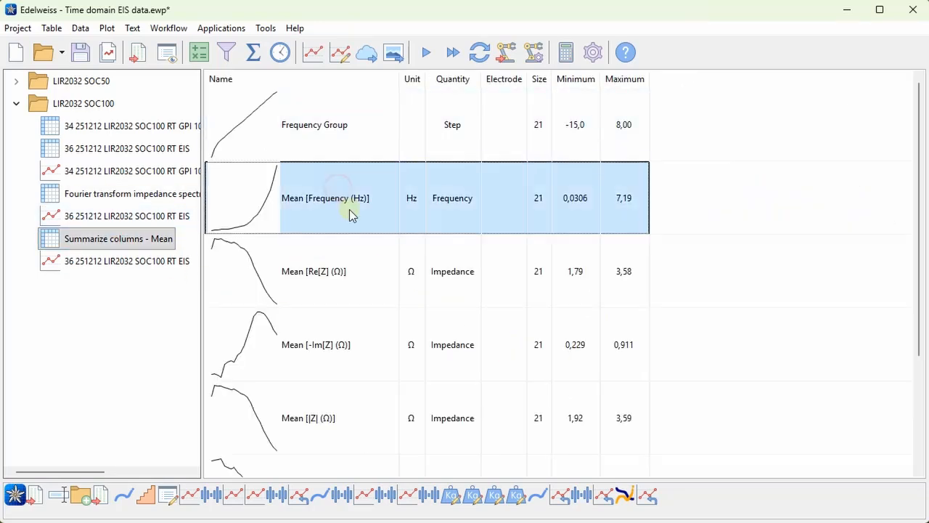
{"action": "scroll", "coordinate": [371, 305], "scroll_direction": "down", "scroll_amount": 2}
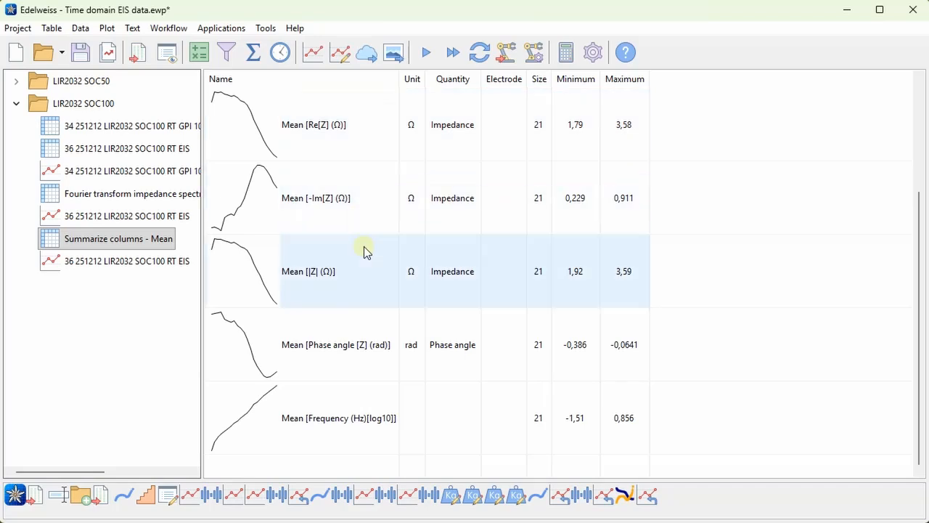
{"action": "left_click", "coordinate": [356, 269]}
{"action": "left_click", "coordinate": [382, 351], "text": "ctrl"}
{"action": "left_click_drag", "start_coordinate": [350, 290], "coordinate": [157, 262]}
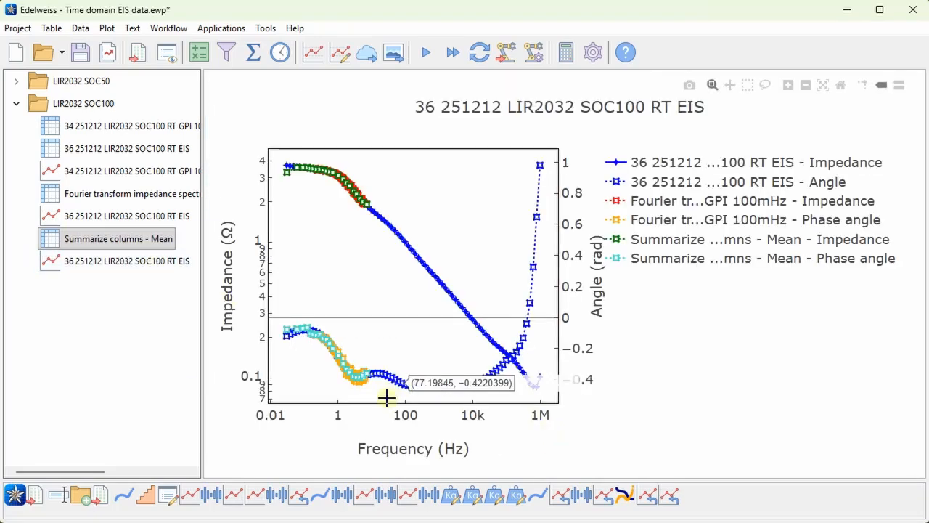
Hide the raw Fourier impedance and phase angle traces and show the RT EIS and Mean curves together over the low-frequency range.
{"action": "left_click_drag", "start_coordinate": [381, 391], "coordinate": [272, 311]}
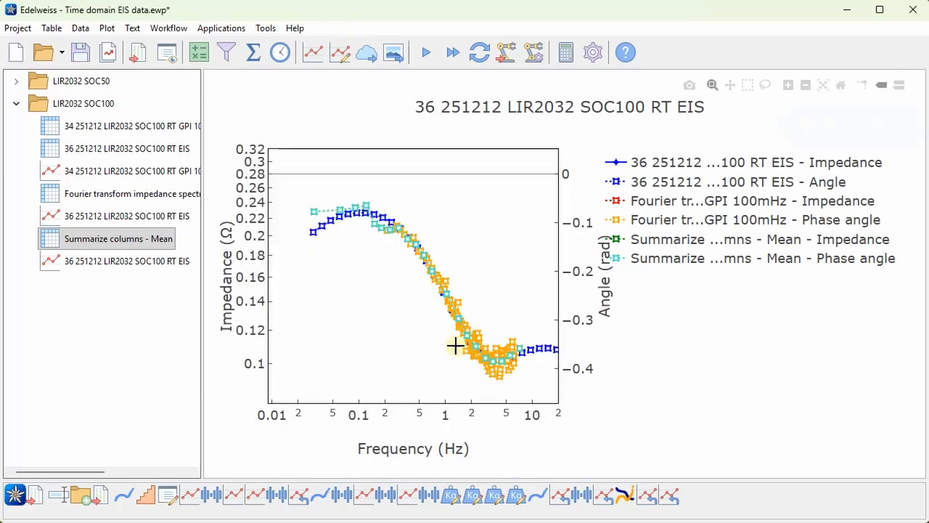
{"action": "left_click", "coordinate": [616, 215]}
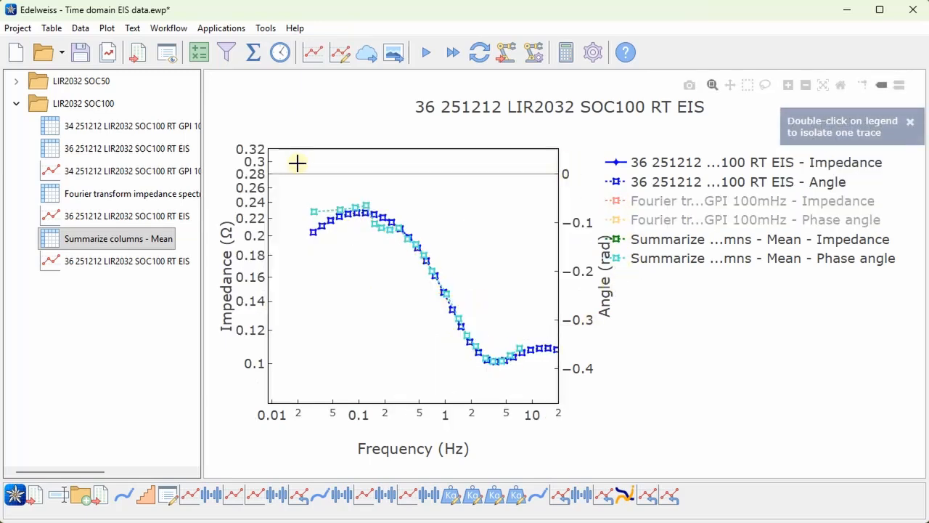
{"action": "left_click_drag", "start_coordinate": [251, 151], "coordinate": [244, 332]}
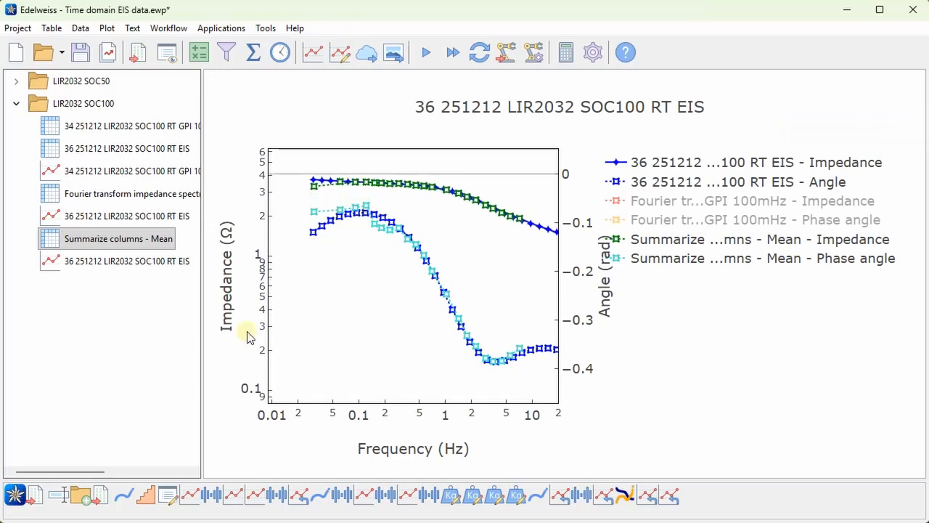